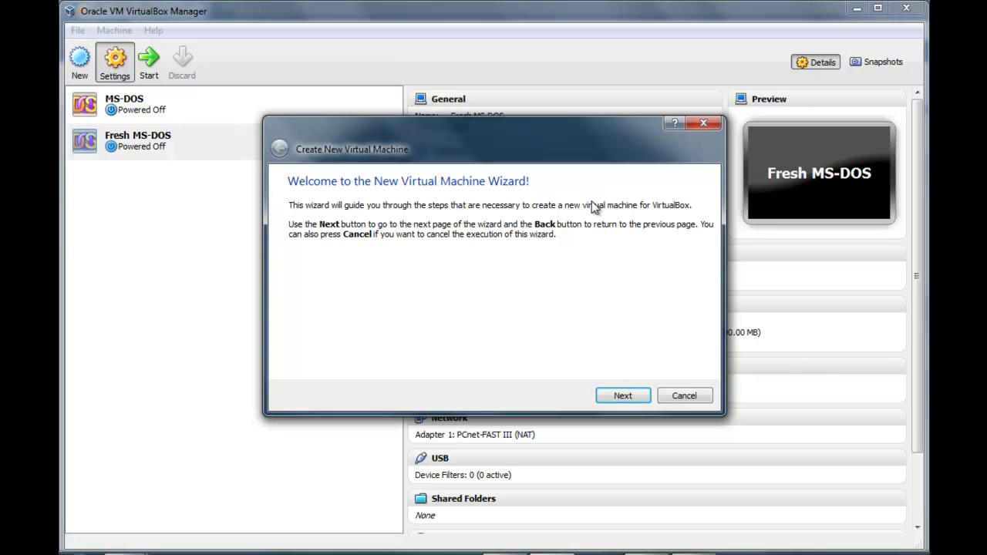
- Name the new machine butt and set its operating system to Other / DOS
left_click(623, 395)
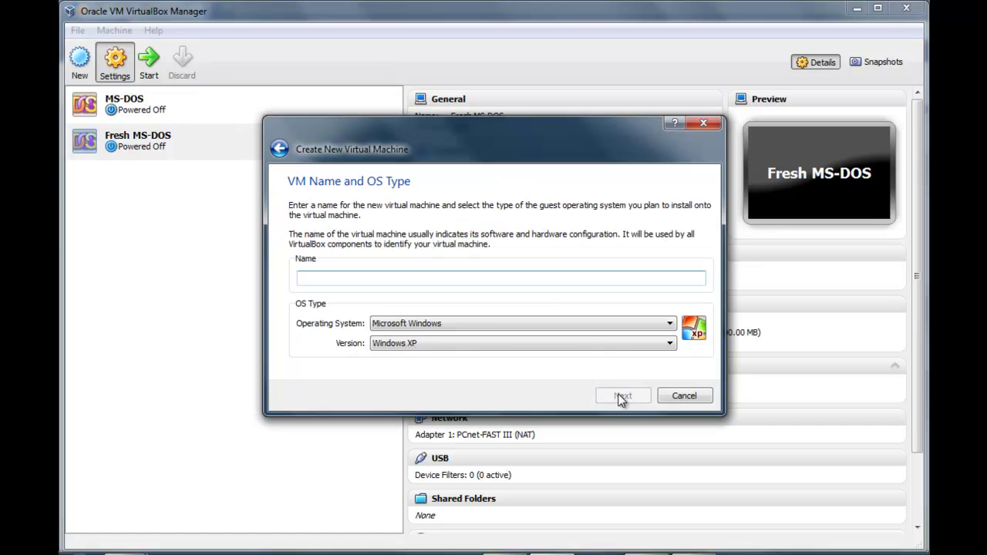
left_click(460, 345)
left_click(485, 324)
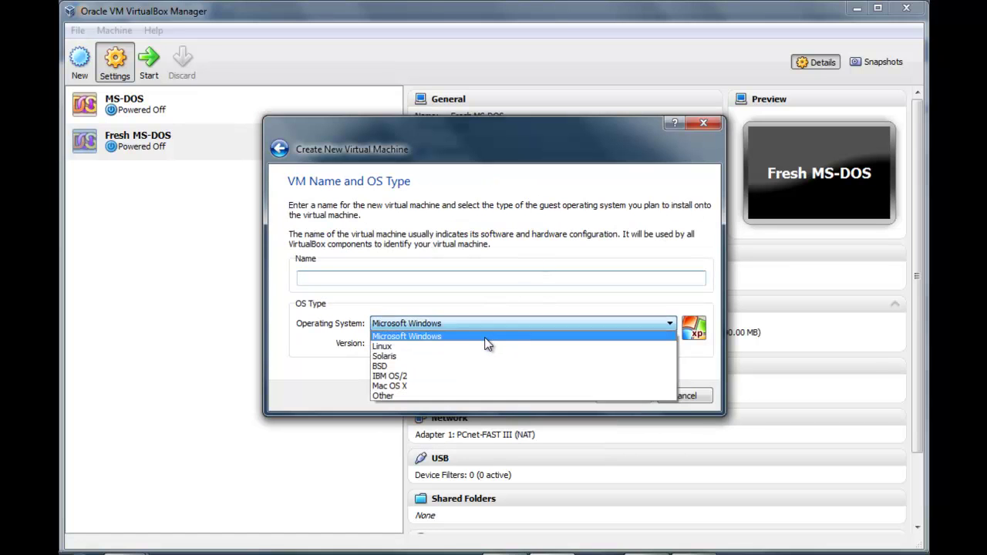
left_click(455, 401)
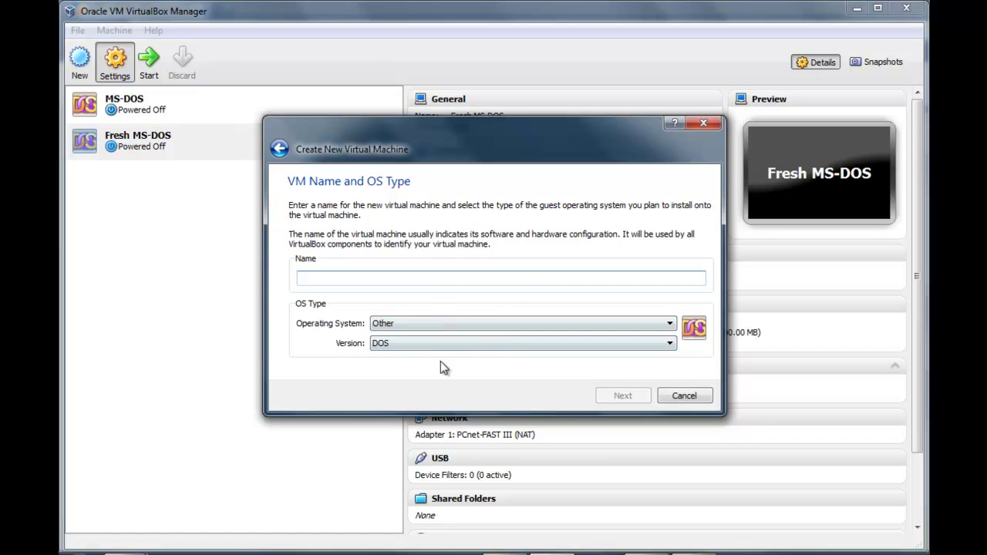
left_click(420, 277)
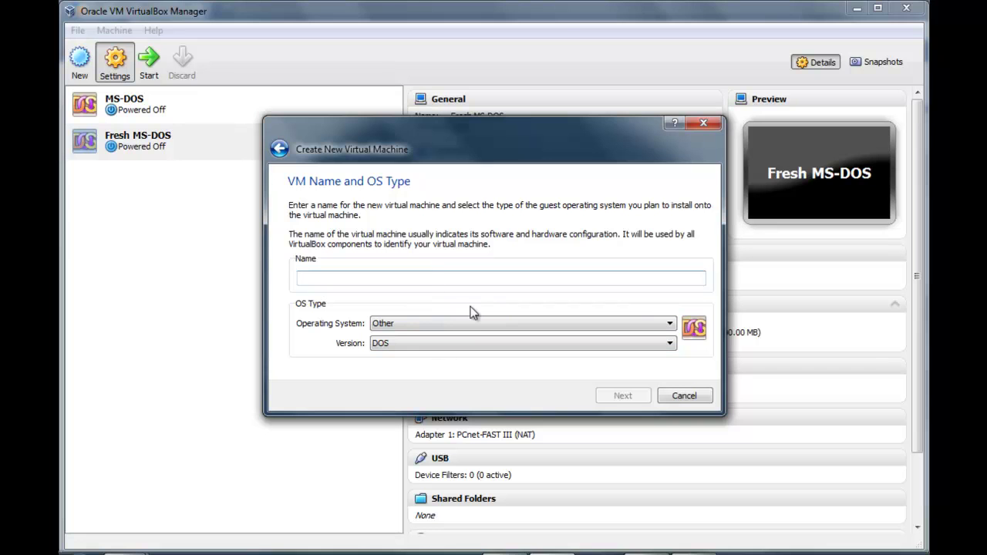
type("butt")
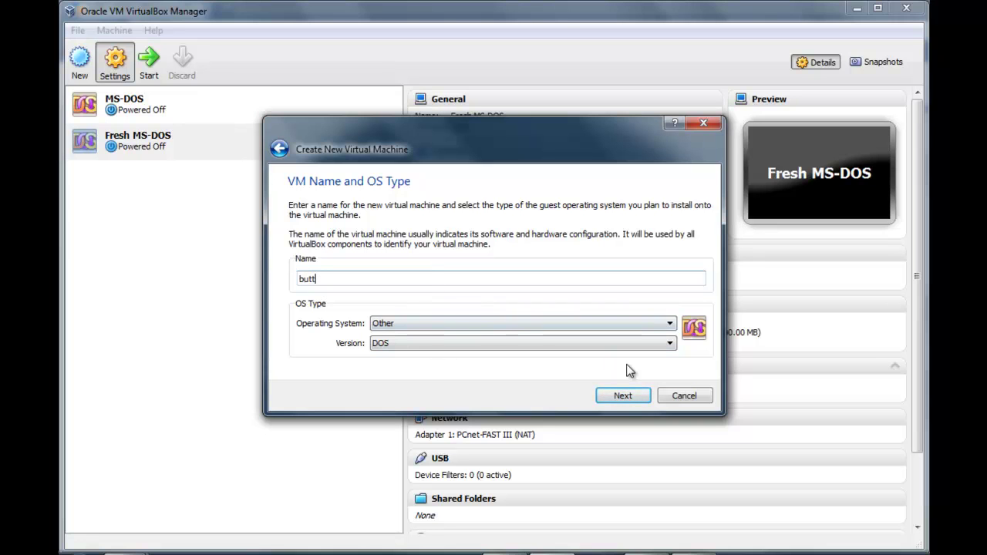
left_click(624, 396)
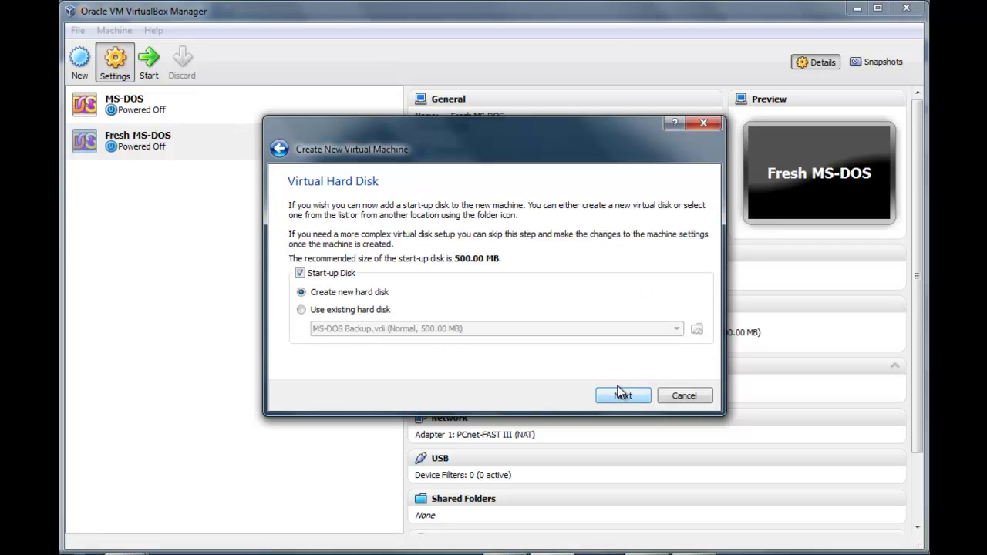
- Give it a new 500 MB dynamically allocated VDI startup disk and create the machine
left_click(625, 398)
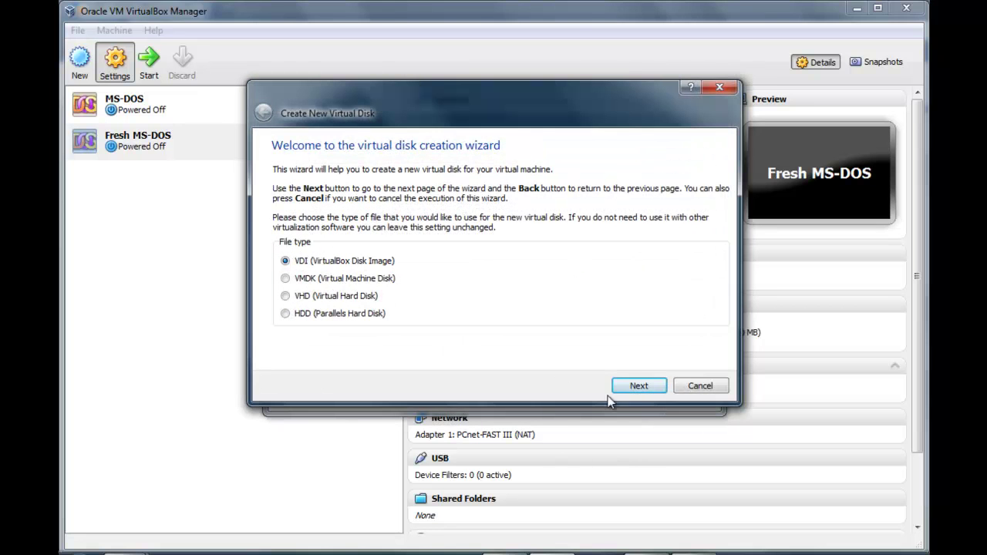
left_click(634, 387)
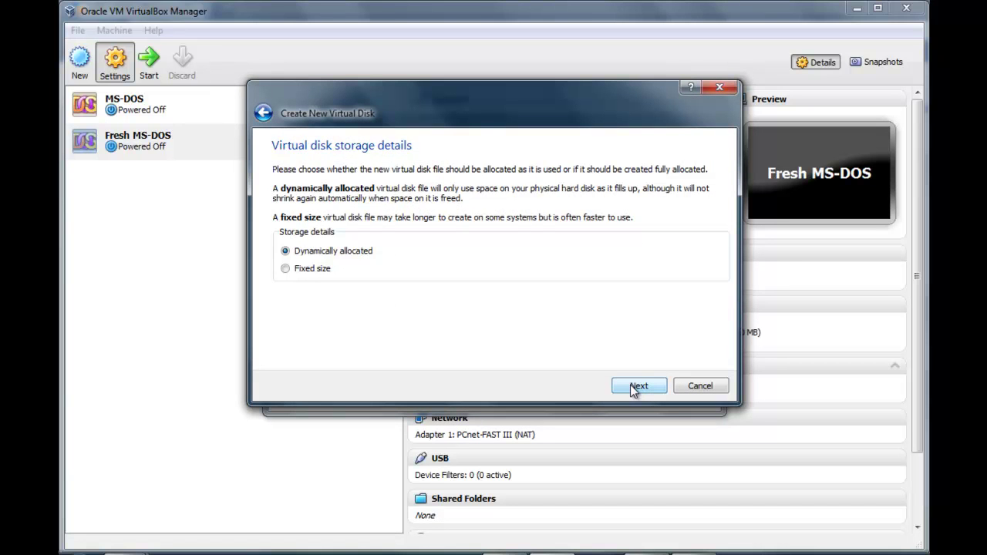
left_click(634, 387)
left_click(637, 387)
left_click(637, 387)
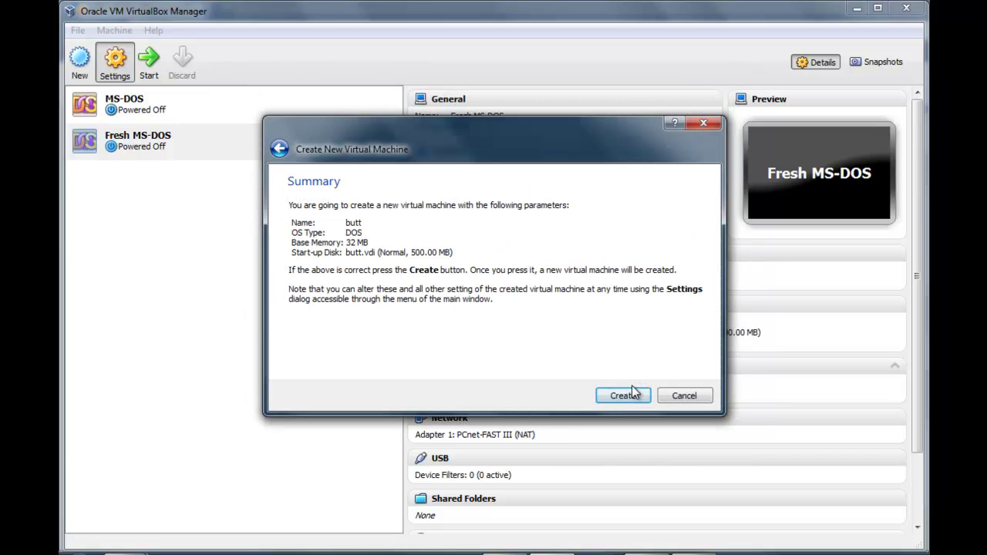
left_click(623, 396)
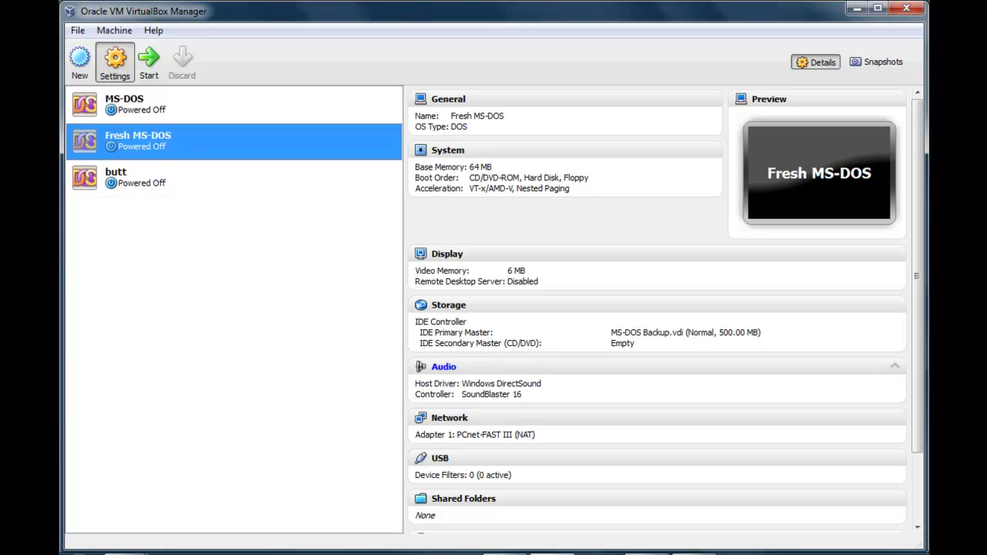
- Boot butt to its splash screen, skip the First Run Wizard, then power it off
left_click(116, 177)
left_click(115, 60)
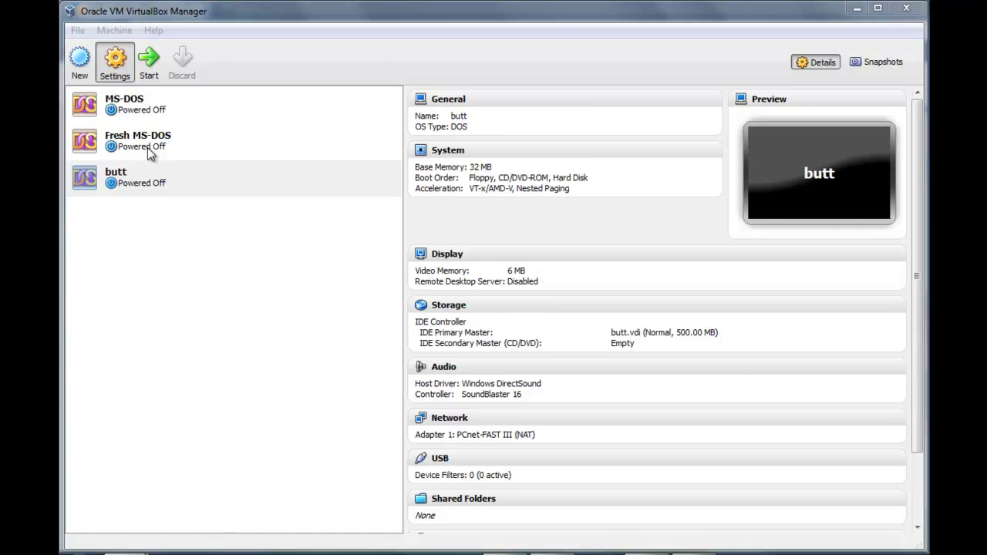
left_click(100, 185)
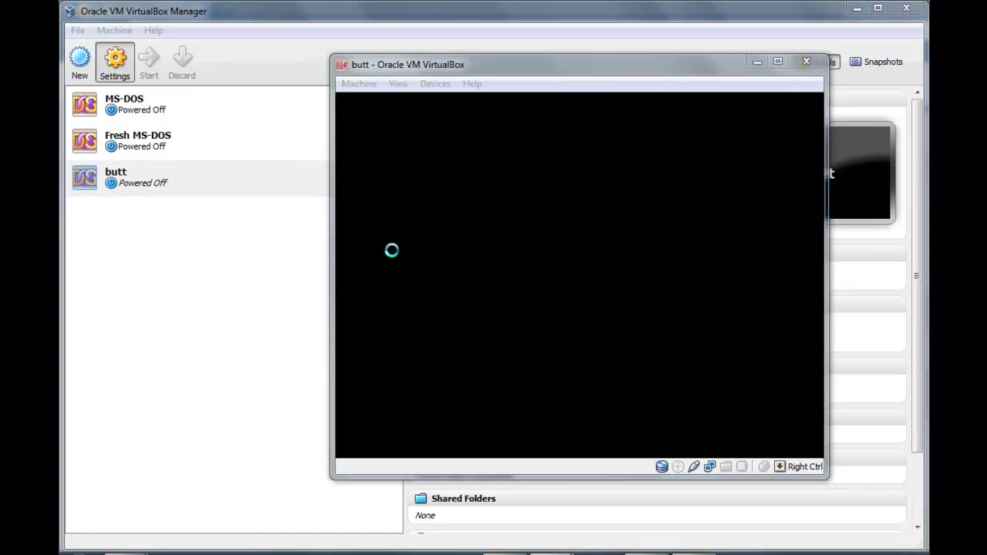
left_click(746, 373)
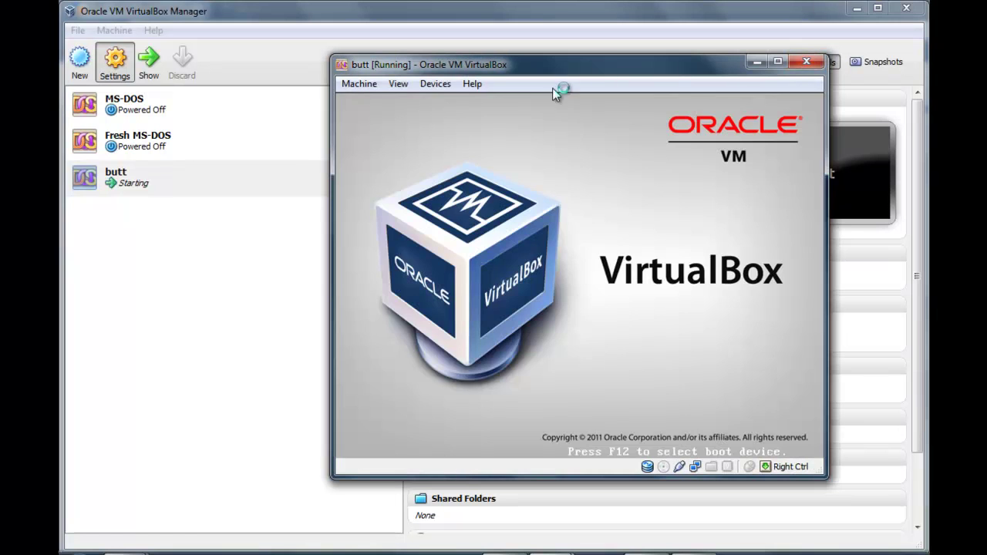
left_click(806, 61)
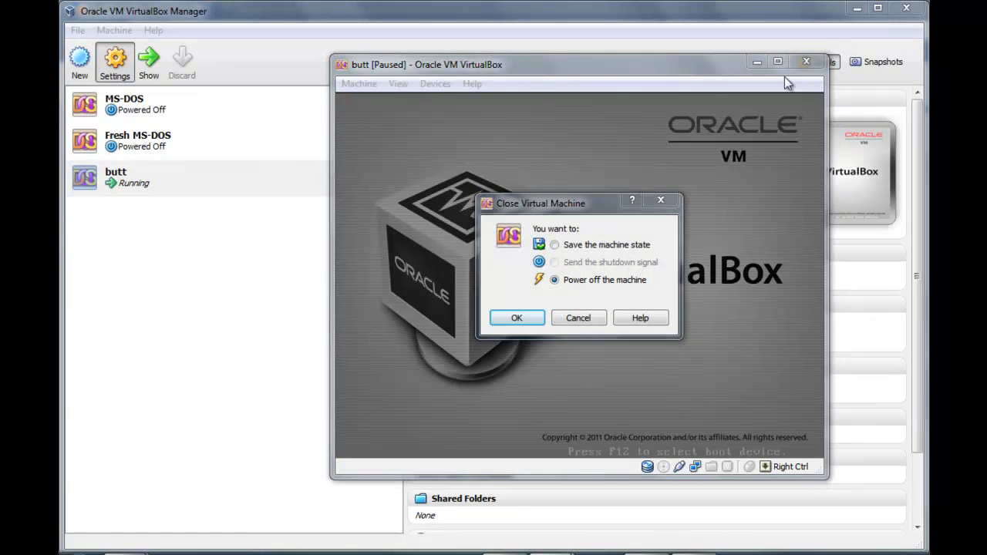
left_click(526, 318)
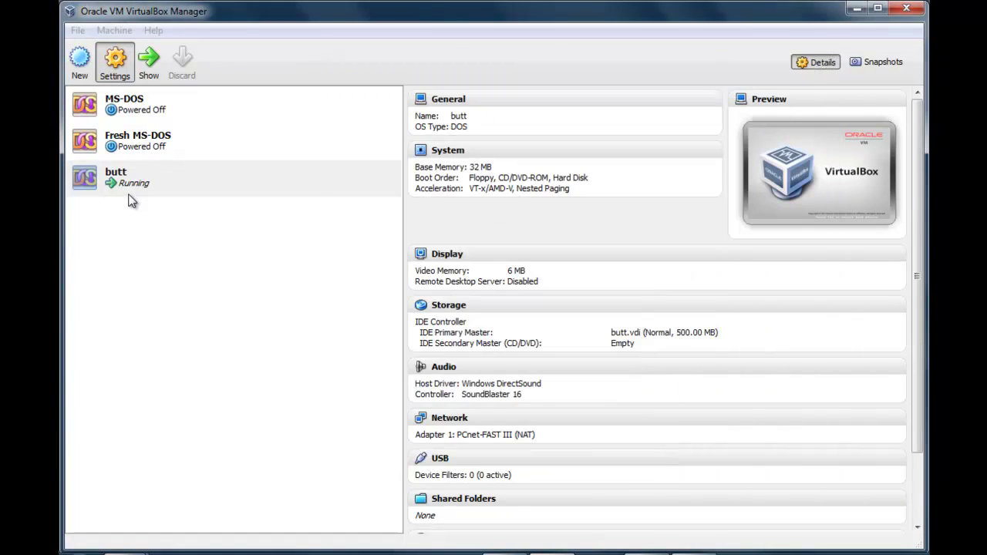
- Reorder butt's boot sequence to CD/DVD-ROM, Hard Disk, Floppy and save the settings
right_click(97, 171)
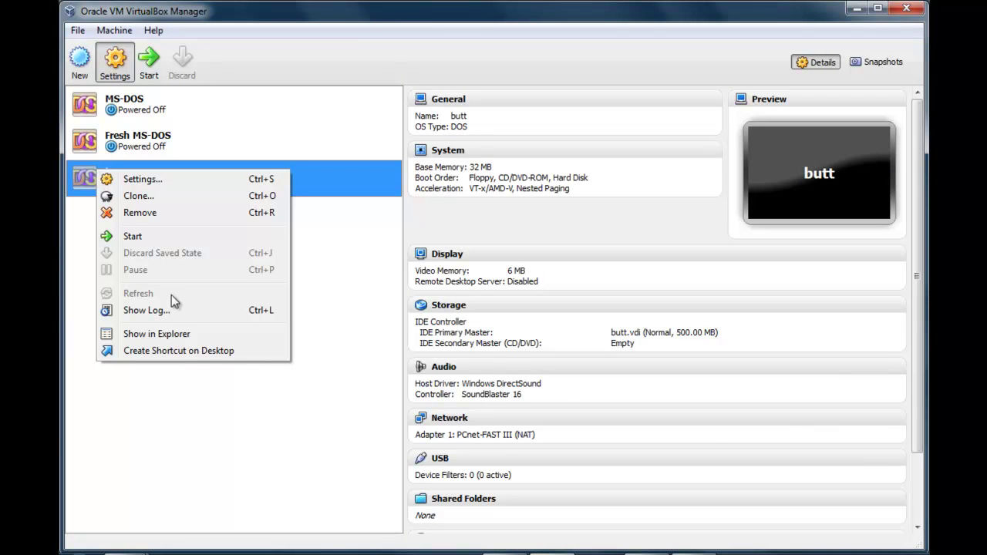
left_click(126, 185)
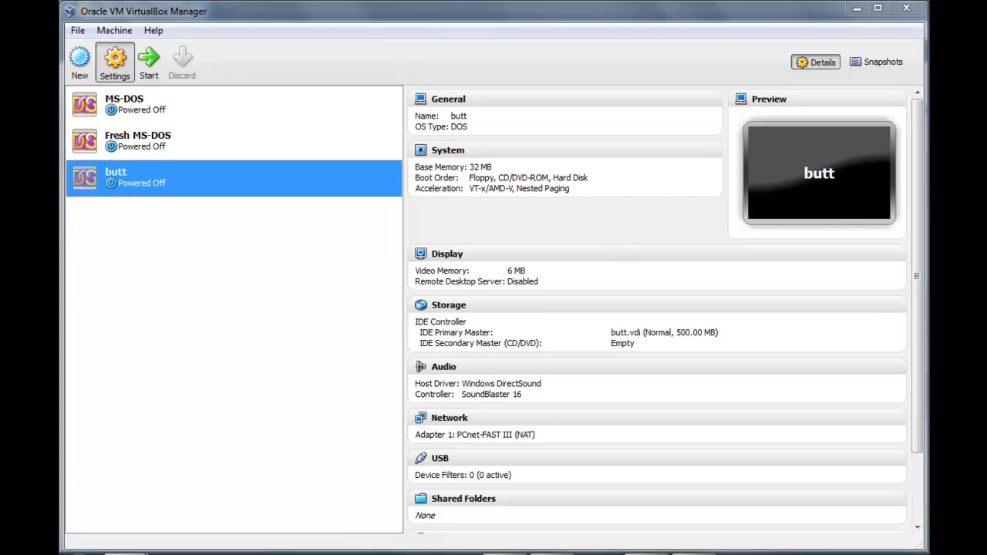
left_click(113, 48)
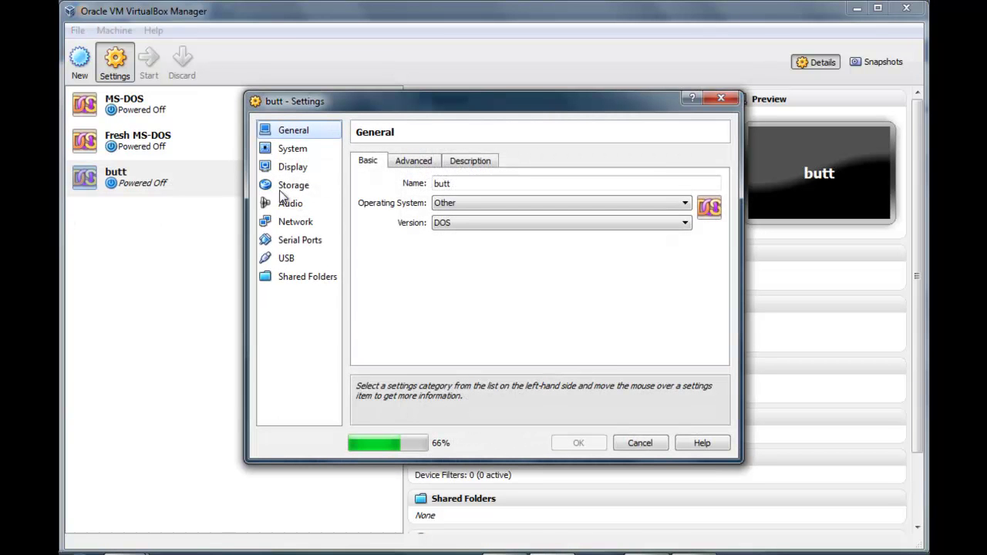
left_click(280, 152)
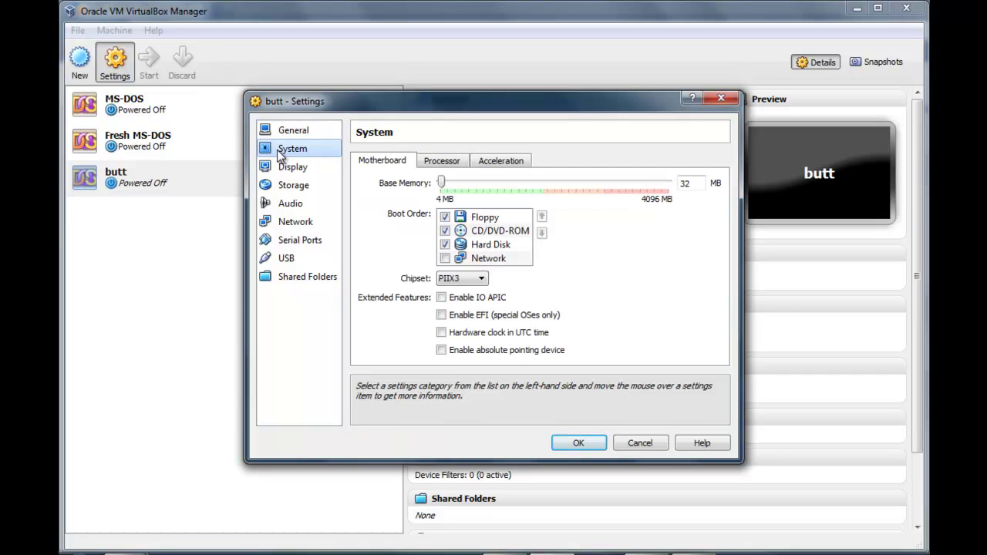
left_click(509, 233)
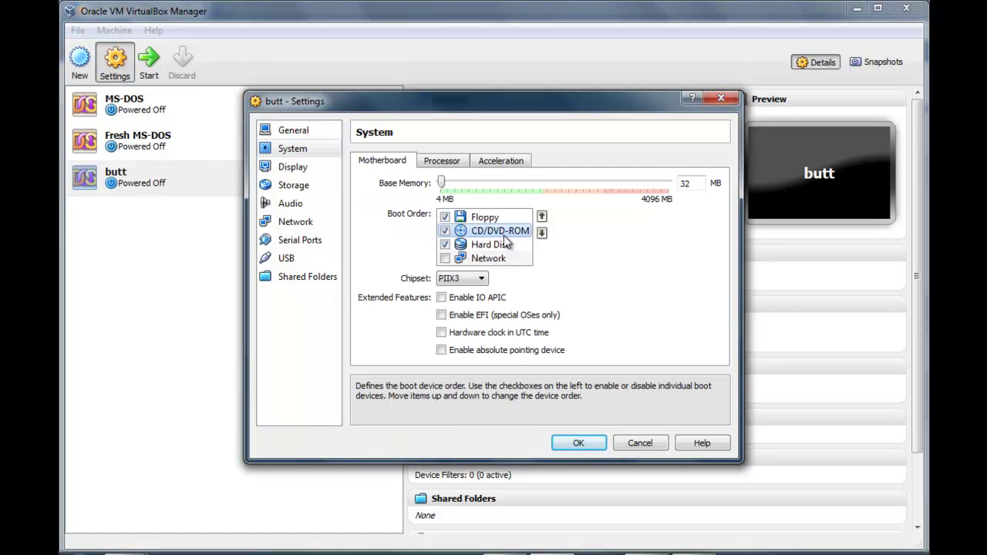
left_click(542, 217)
left_click(494, 245)
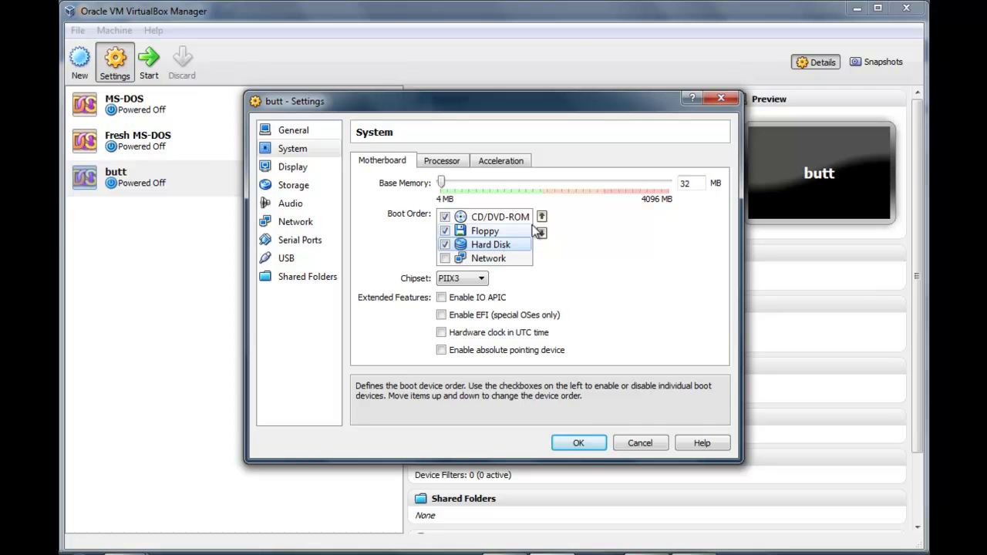
left_click(542, 217)
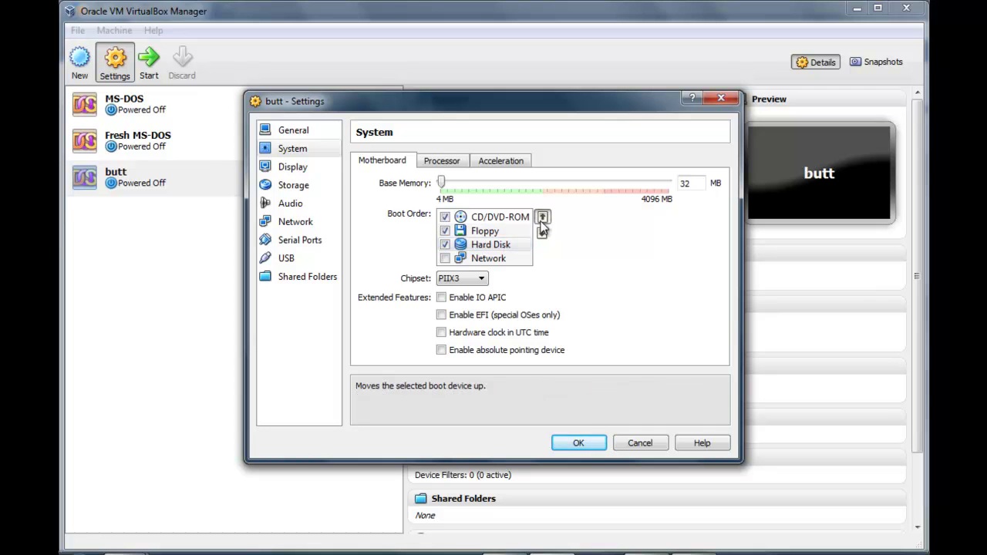
left_click(586, 442)
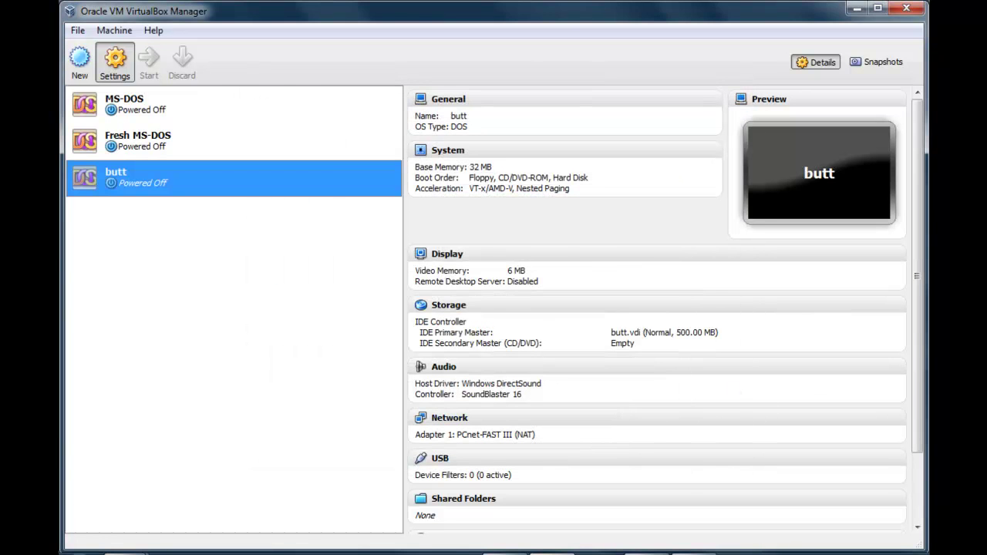
- Start butt, load DOS6.22_bootdisk.iso into the virtual CD drive, and reset the machine
left_click(149, 61)
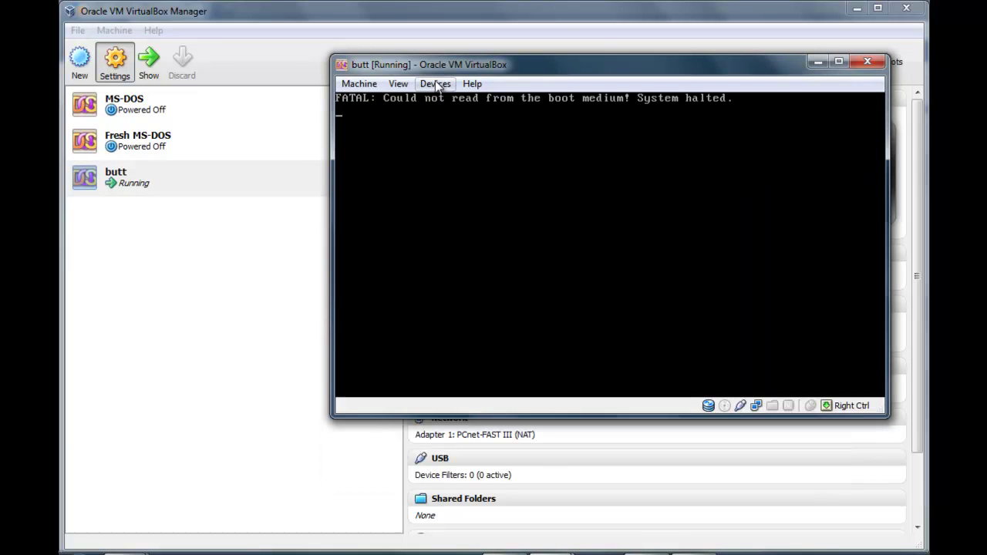
left_click(437, 85)
mouse_move(454, 107)
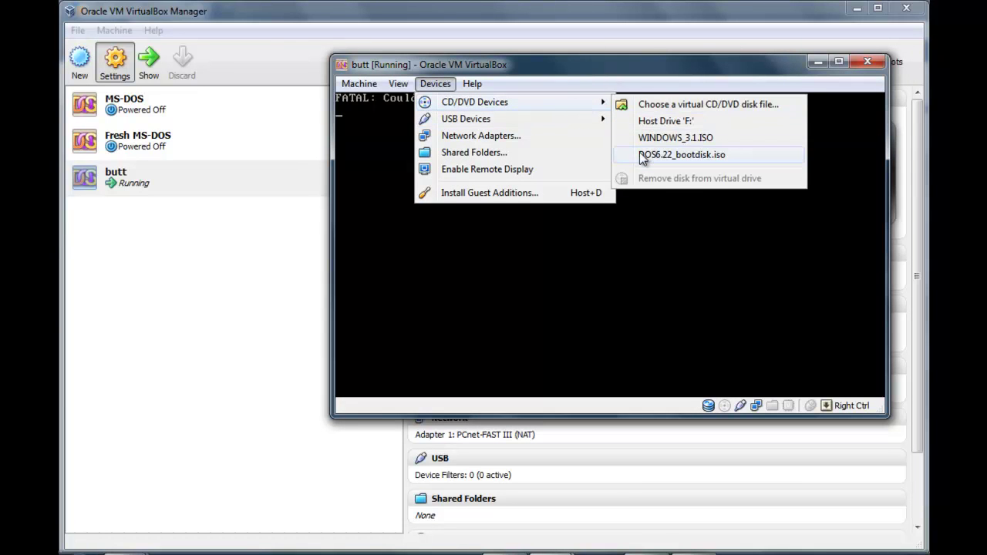
left_click(642, 155)
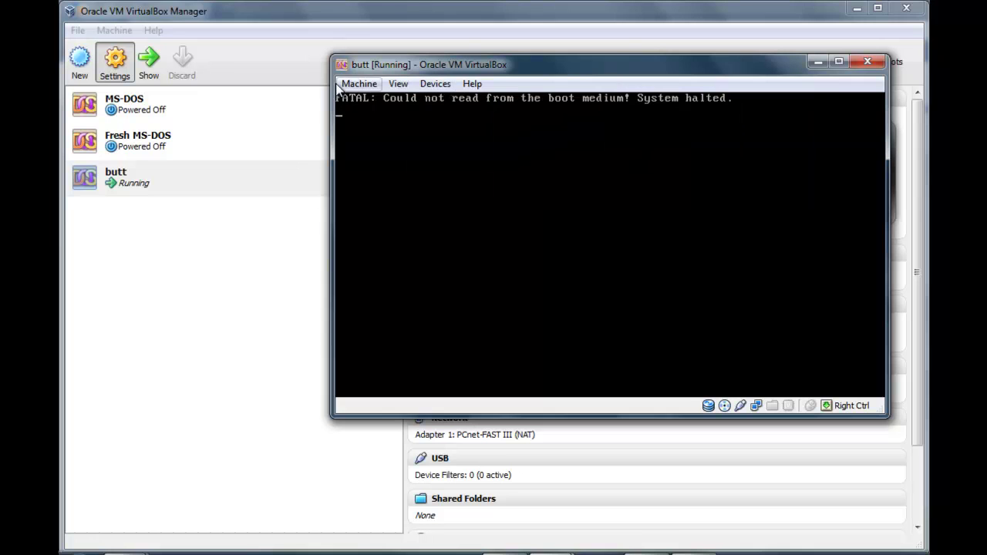
left_click(356, 83)
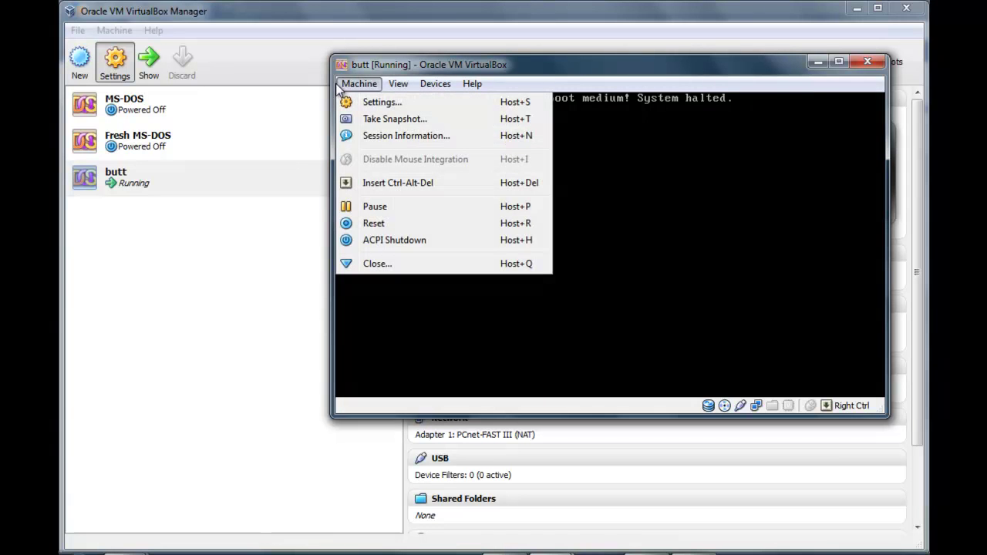
left_click(398, 229)
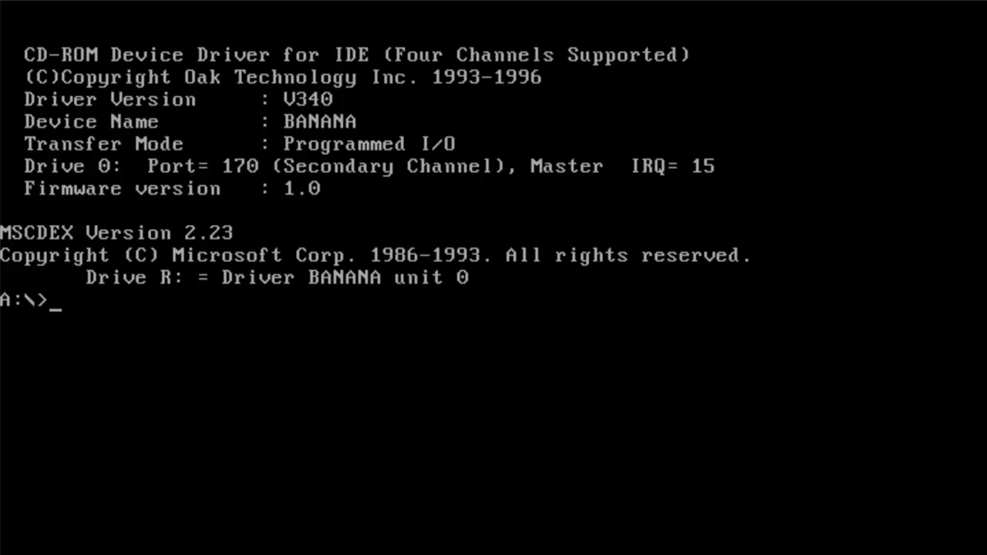
- Use fdisk to create a maximum-size active primary DOS partition, then reset the machine
type("fdo")
key("BackSpace")
type("isk")
key("Return")
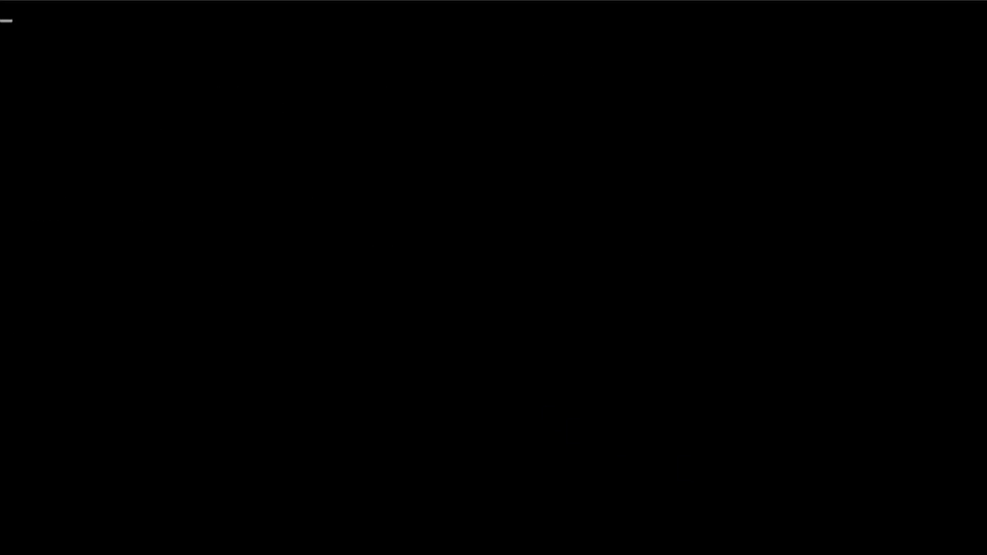
key("Return")
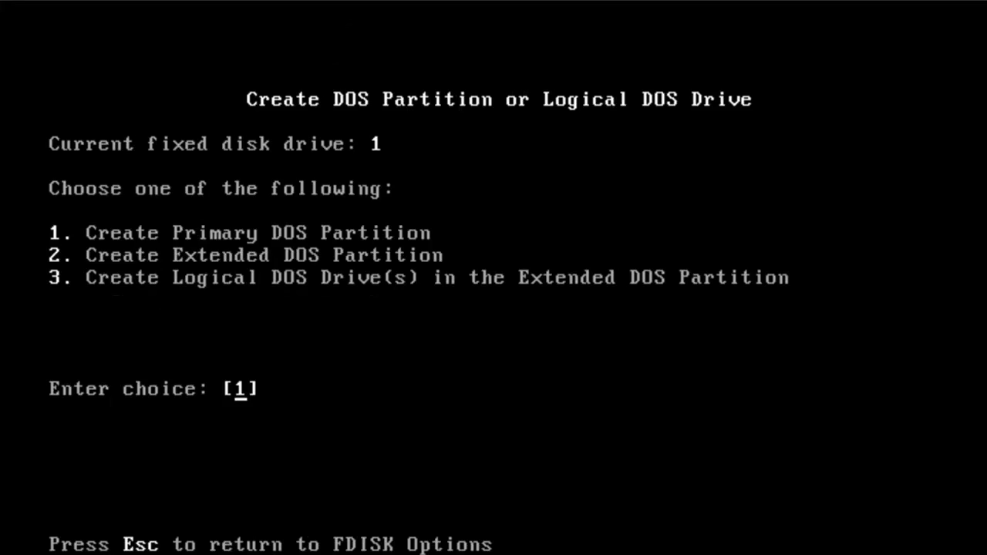
key("Return")
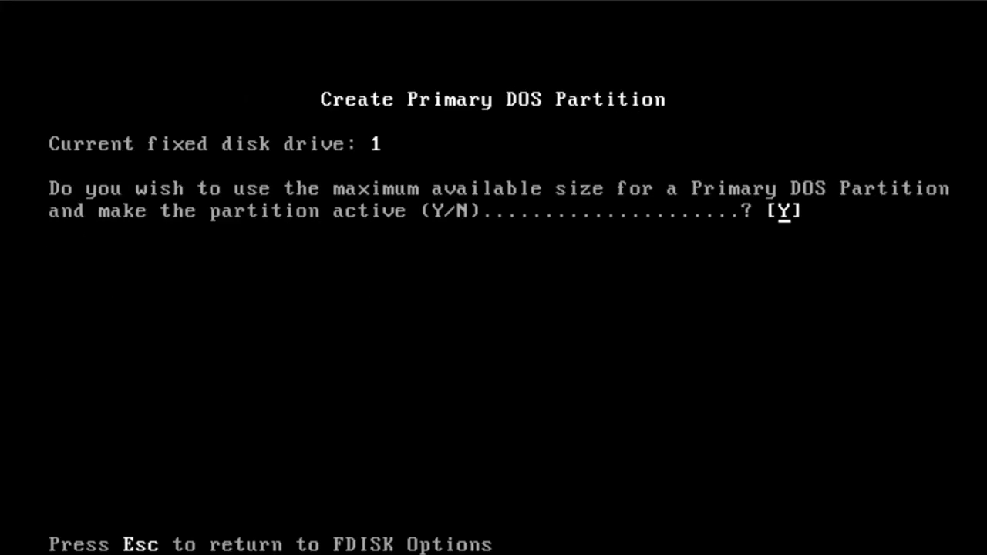
key("Return")
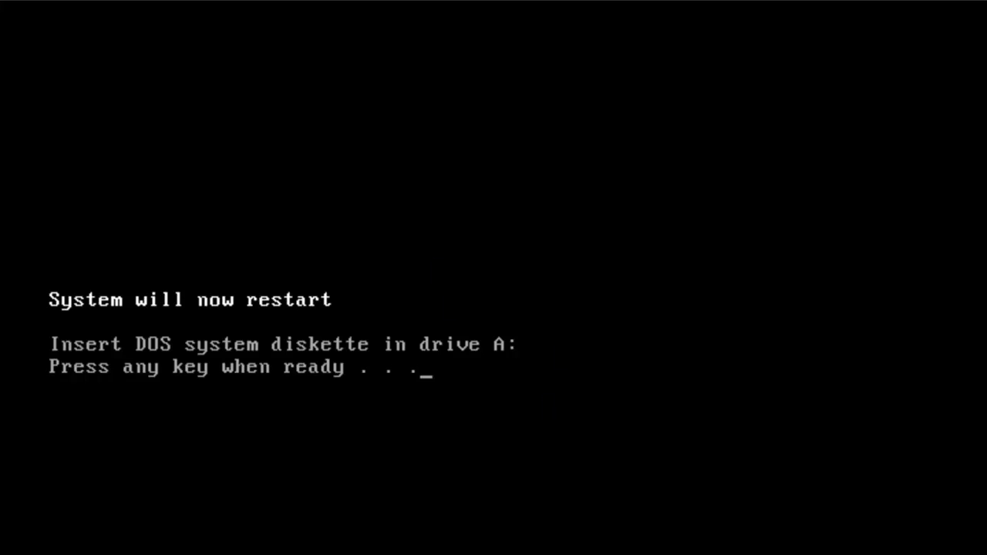
key("Return")
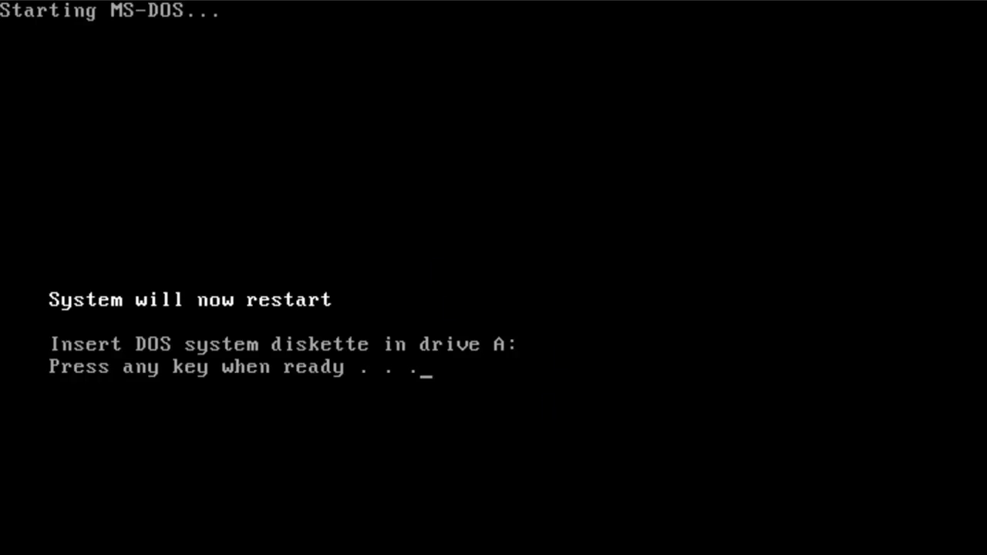
left_click(4, 3)
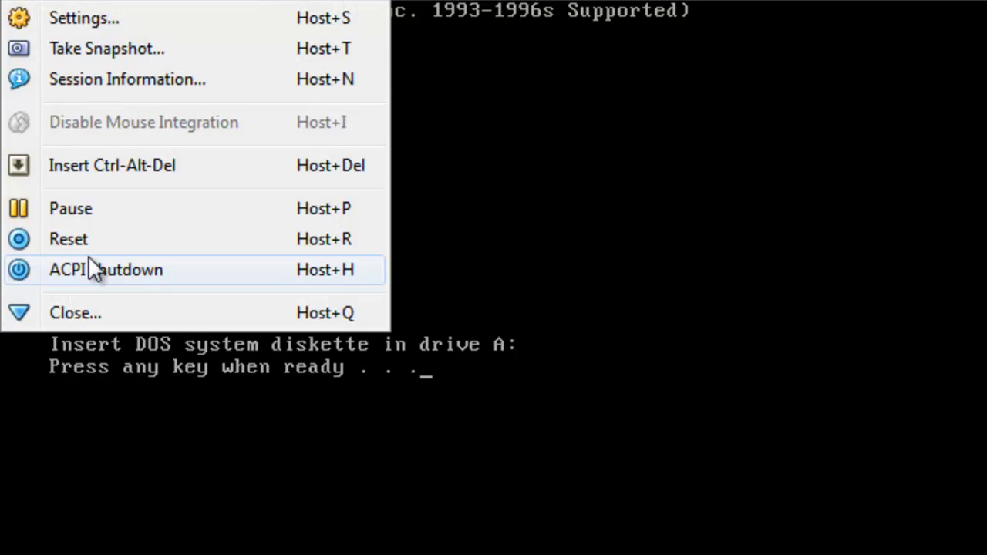
left_click(98, 236)
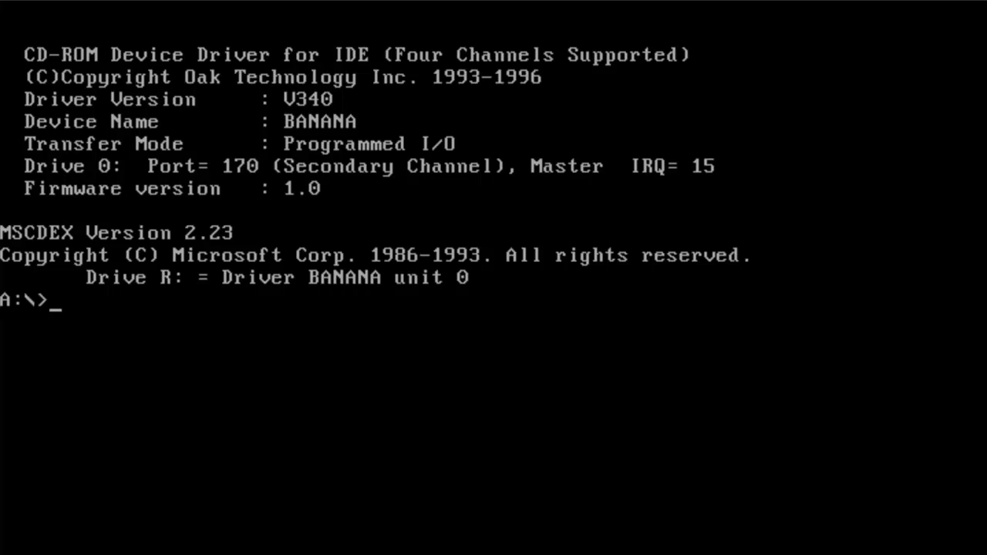
- Run format c: /s to format drive C: with system file transfer
type("format")
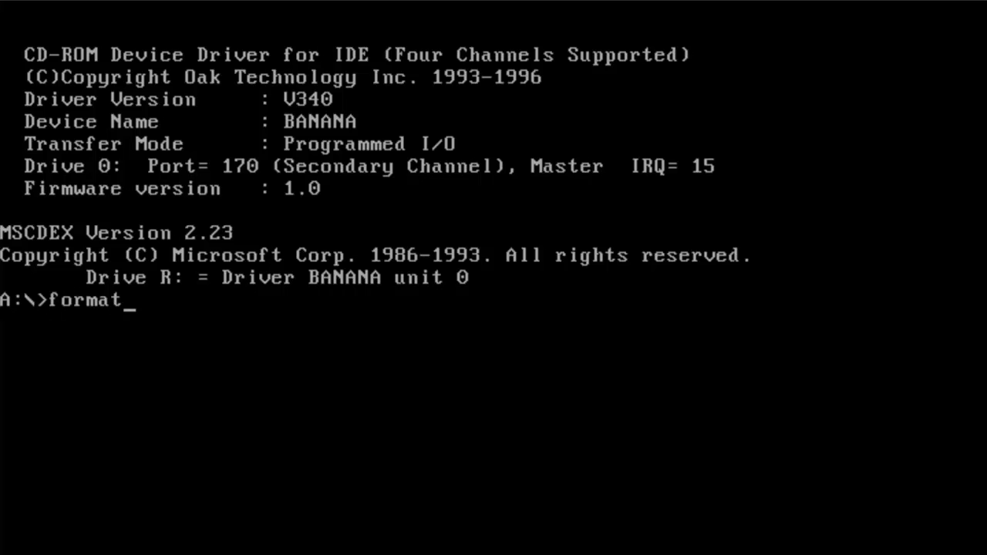
type(".com /s")
key("Return")
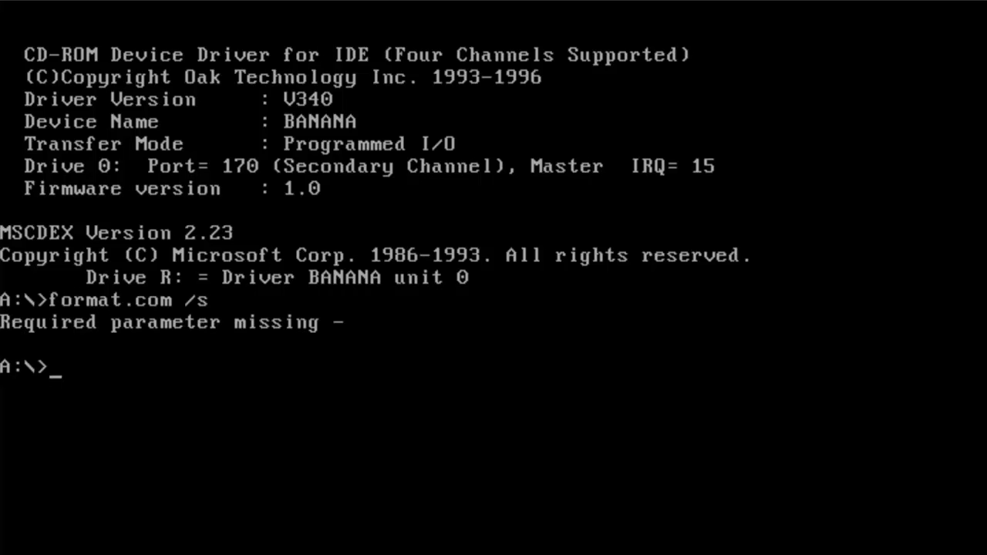
type("formaty")
key("BackSpace")
type("c:\\ /s")
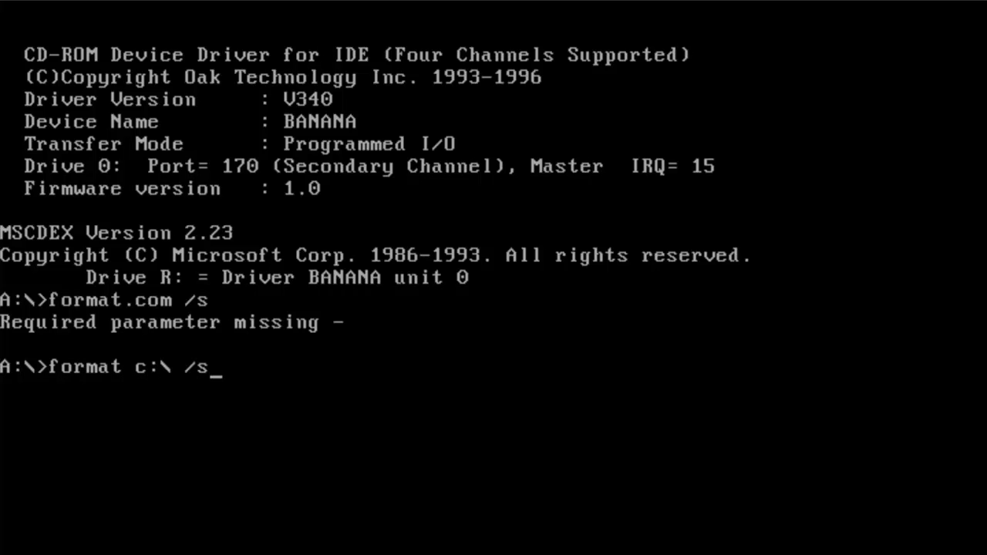
key("Return")
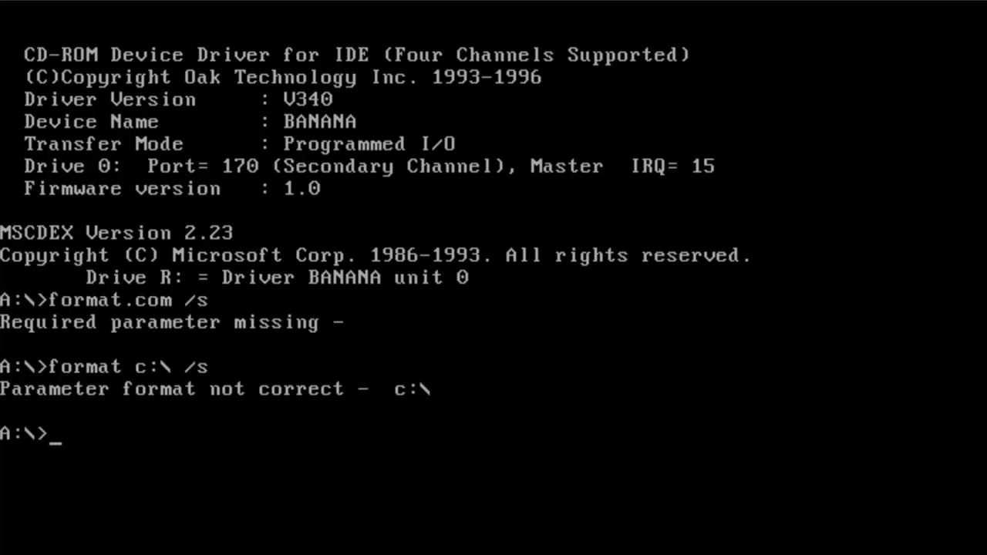
type("fr")
key("Return")
type("or")
key("BackSpace")
key("BackSpace")
type("fro")
key("BackSpace")
key("BackSpace")
type("ormat c: /s")
key("Return")
- Confirm erasing drive C: and give it the volume label 69
type("y")
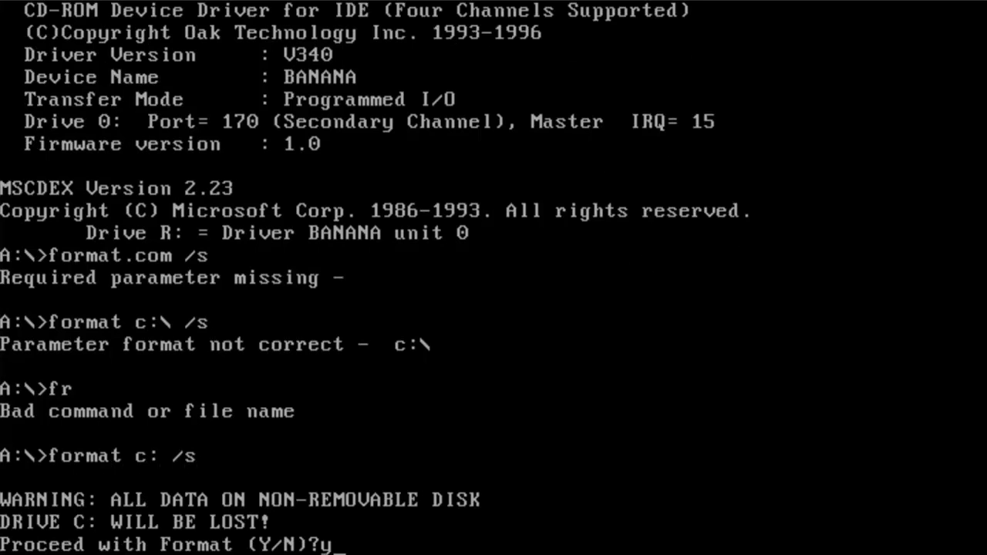
key("Return")
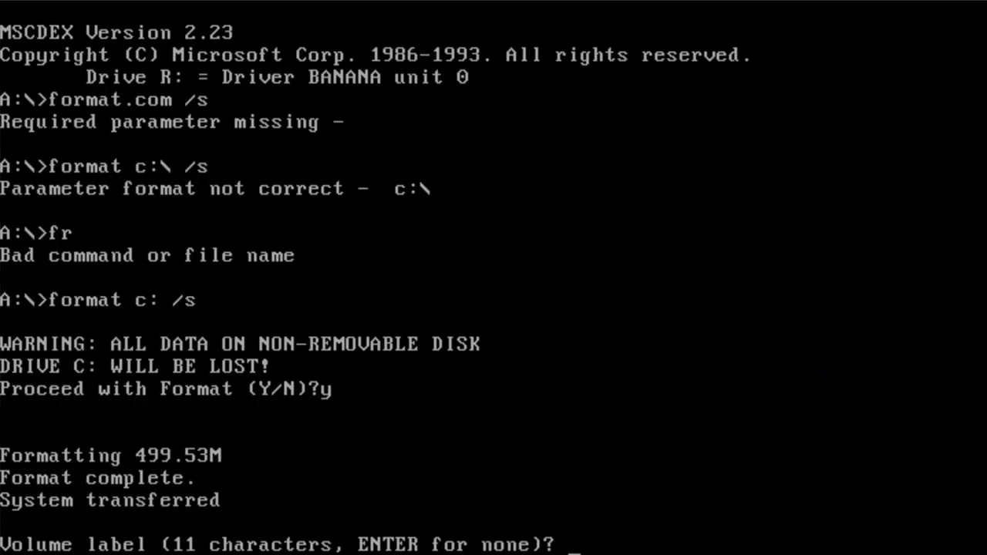
type("69")
key("Return")
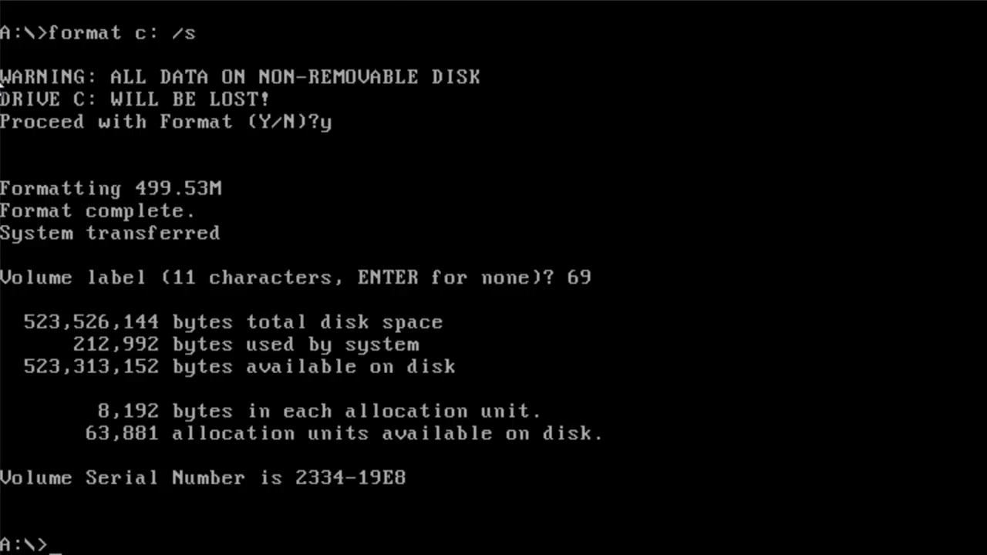
left_click(29, 2)
- Reboot, switch to C:, create an MSDOS directory and copy a:\*.* into it with /V
left_click(143, 239)
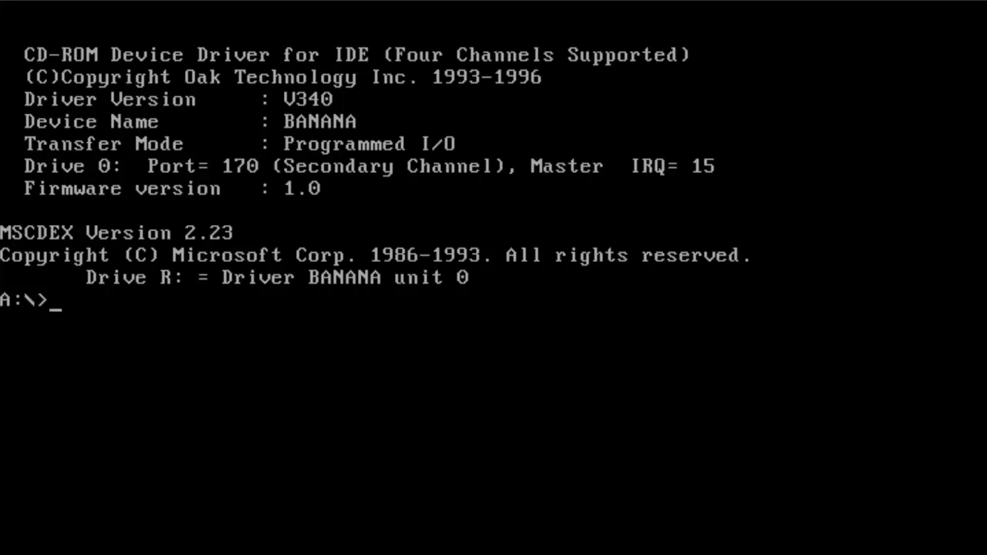
type("C:")
key("Return")
type("msdo")
key("BackSpace")
key("BackSpace")
key("BackSpace")
type("d msdos")
key("Return")
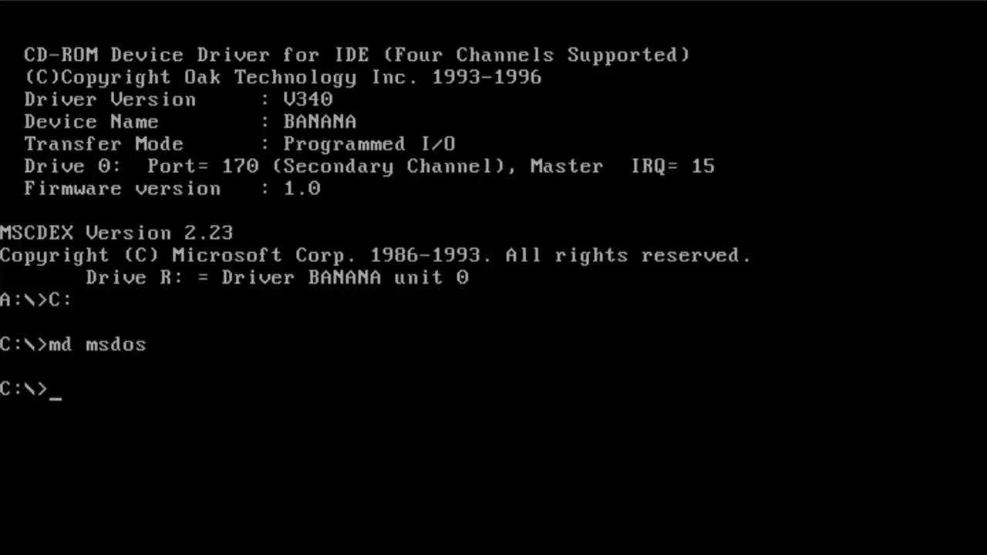
type("copy a:")
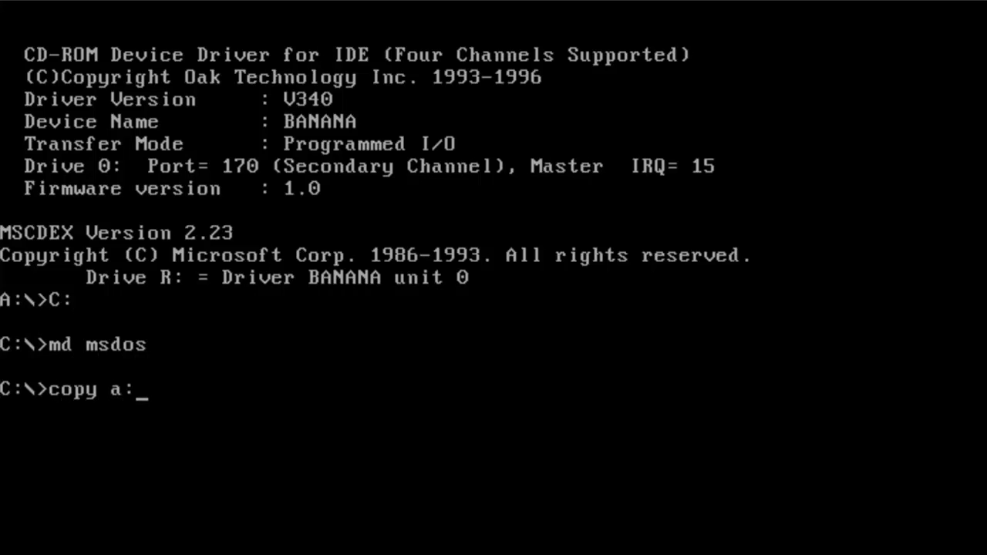
type("\\*.* .\\MSDOS /V")
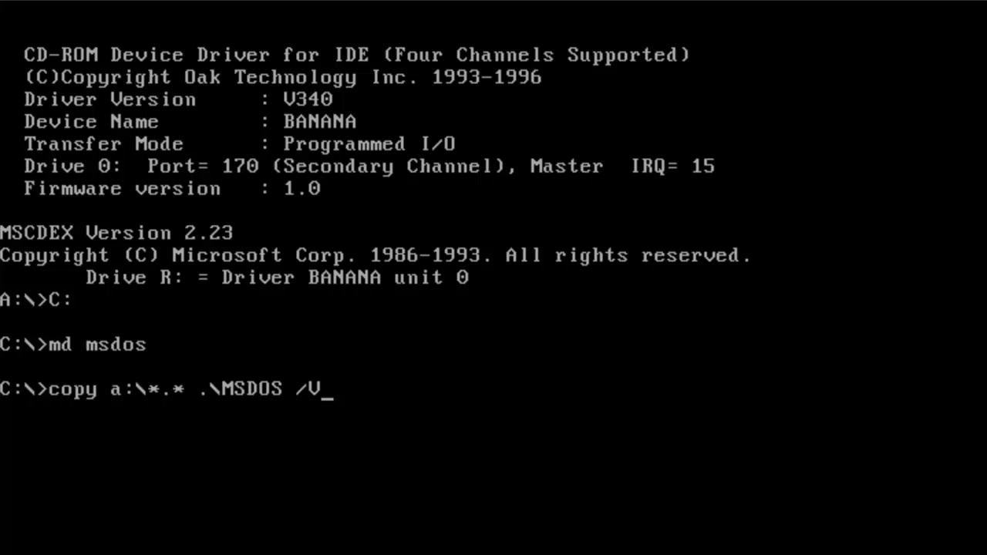
key("Return")
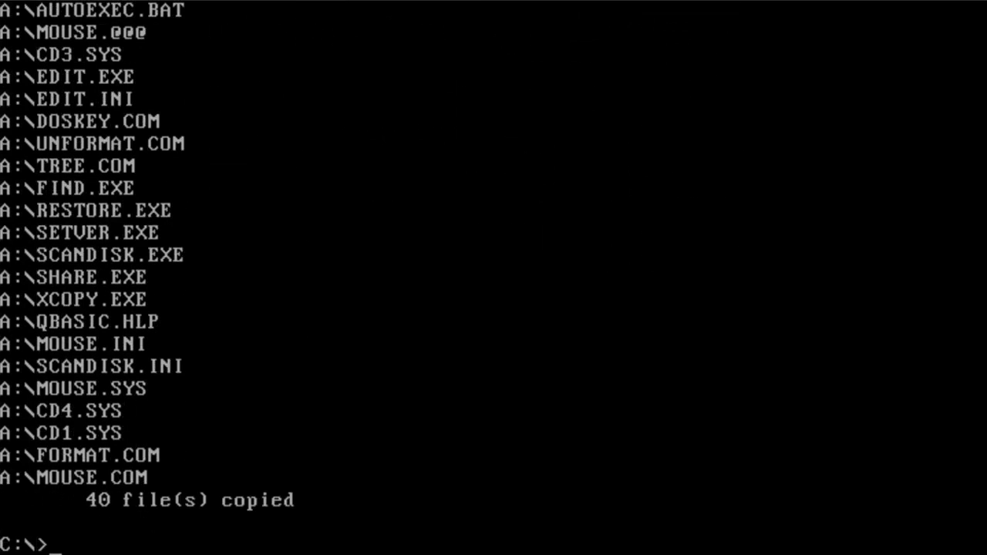
- Copy config.sys and autoexec.bat from A: to the root of C:
type("copyn a")
key("BackSpace")
key("BackSpace")
key("BackSpace")
type("a:\\")
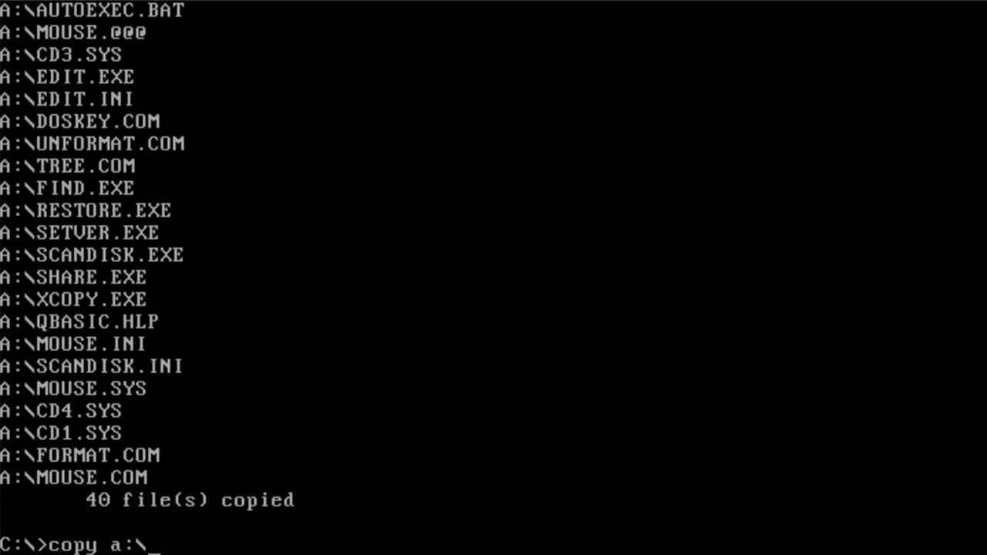
type("config.sys")
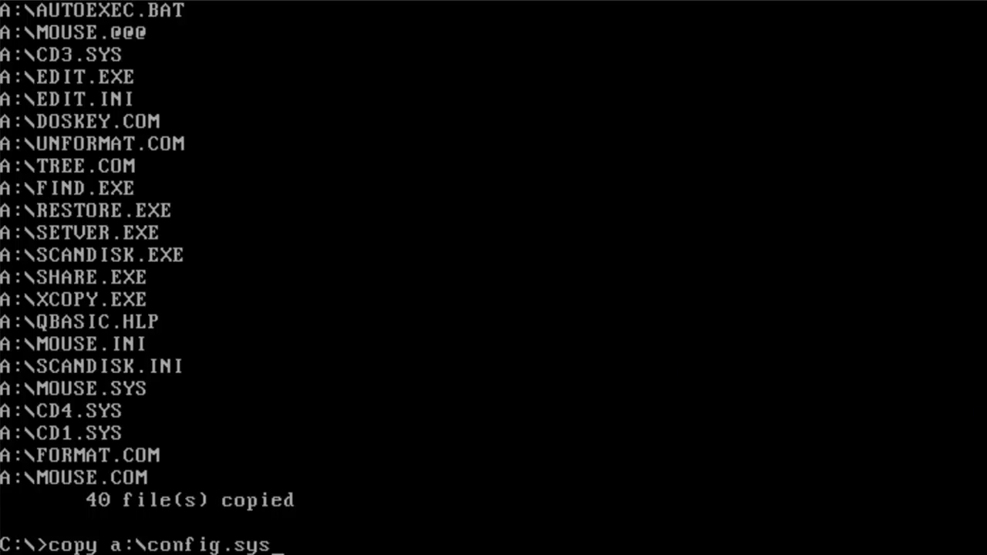
key("Return")
type("copy a:\\")
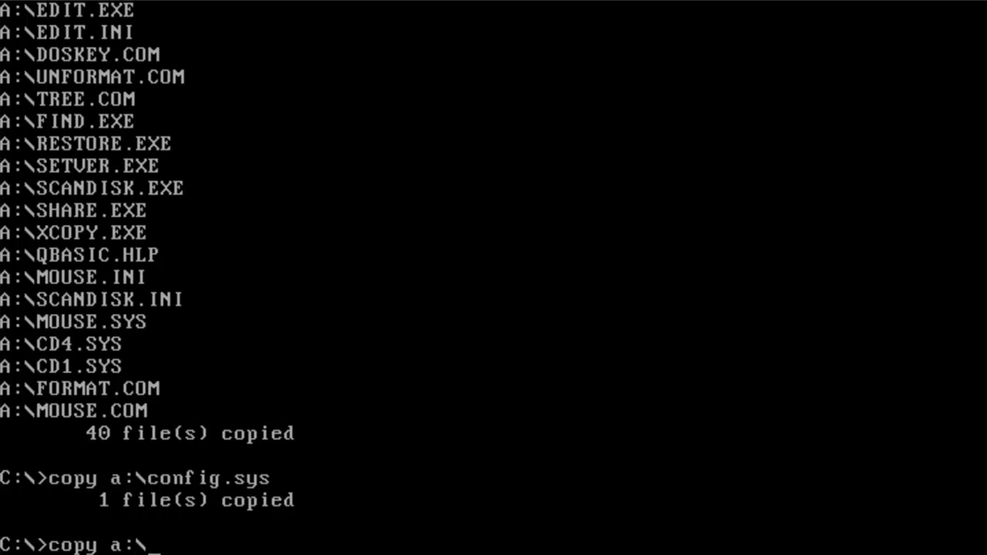
type("autoexec.bat")
key("Return")
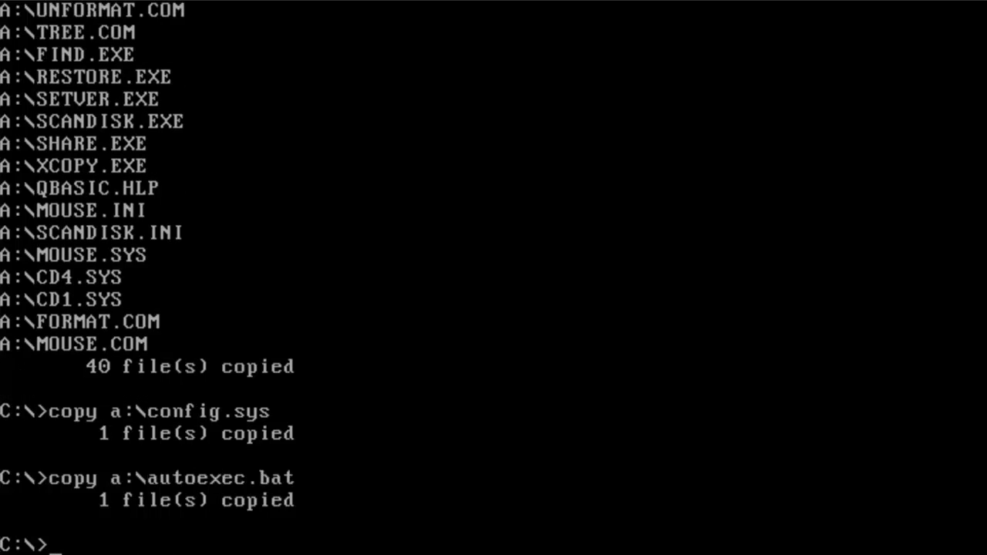
type(":\\")
key("BackSpace")
key("BackSpace")
- Copy himem.sys and cd1.sys from A: to the root of C:
type("COPY")
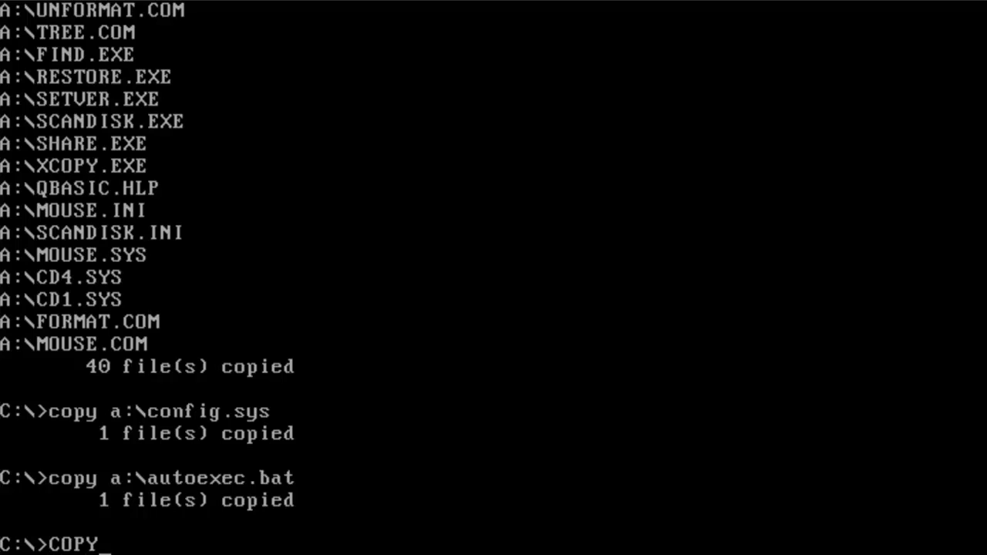
type(" A:\\")
type("himem.sys")
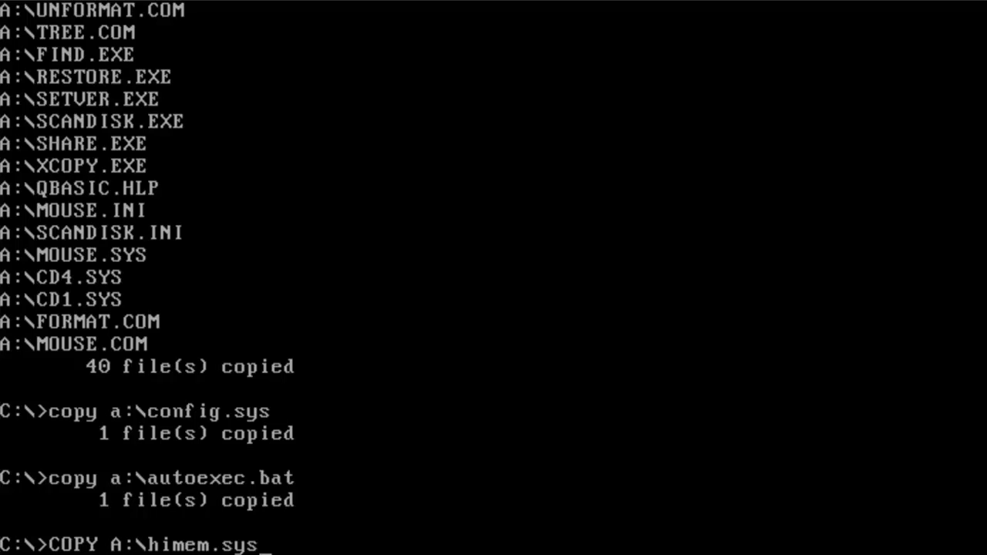
key("Return")
type("c")
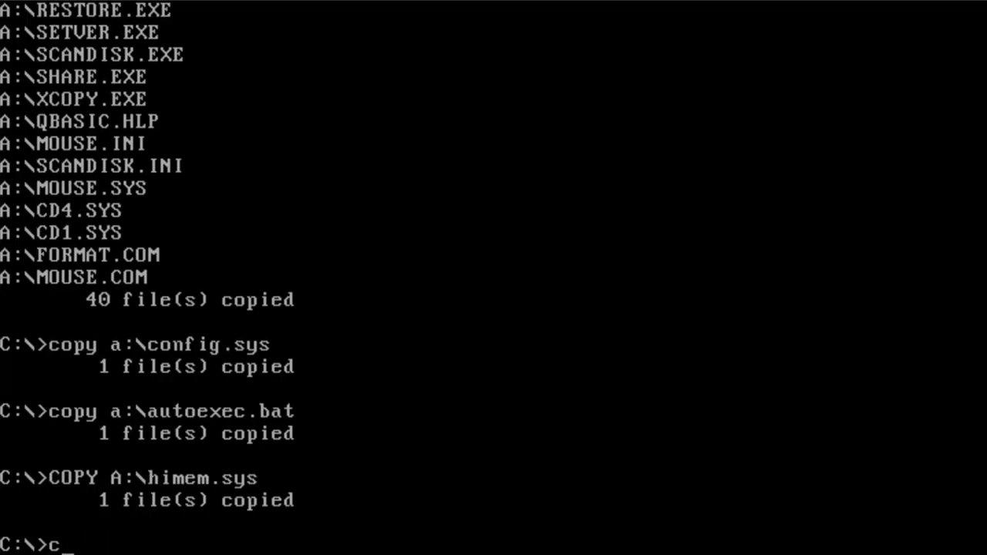
type("opy a:\\cd1.syus")
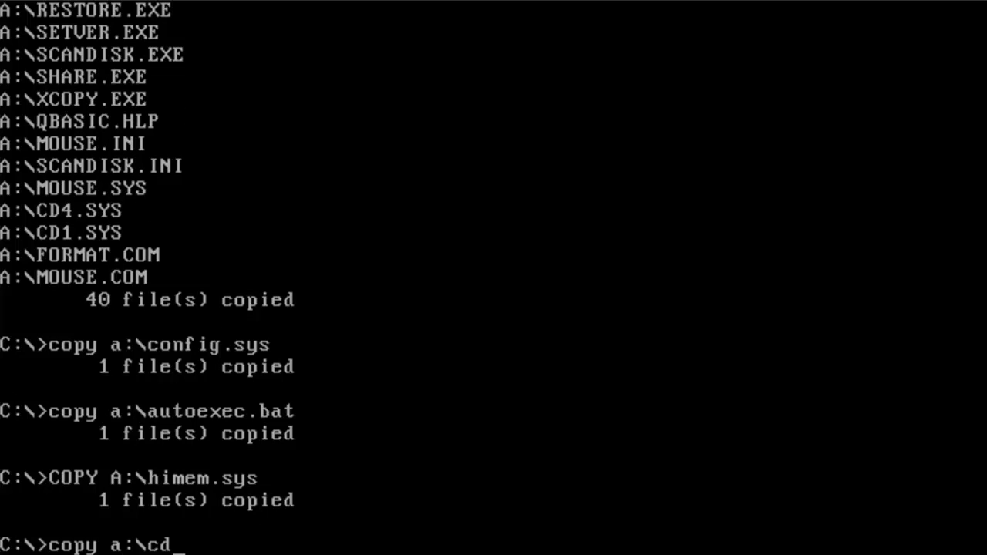
key("BackSpace")
key("BackSpace")
type("s")
key("Return")
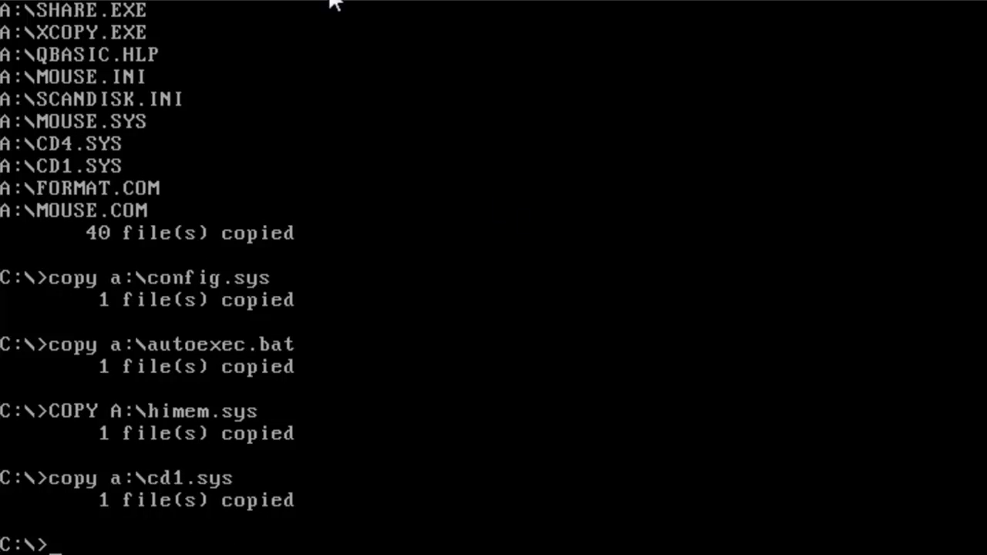
left_click(177, 2)
- Eject the disc from the virtual CD drive and power off the butt machine
mouse_move(219, 14)
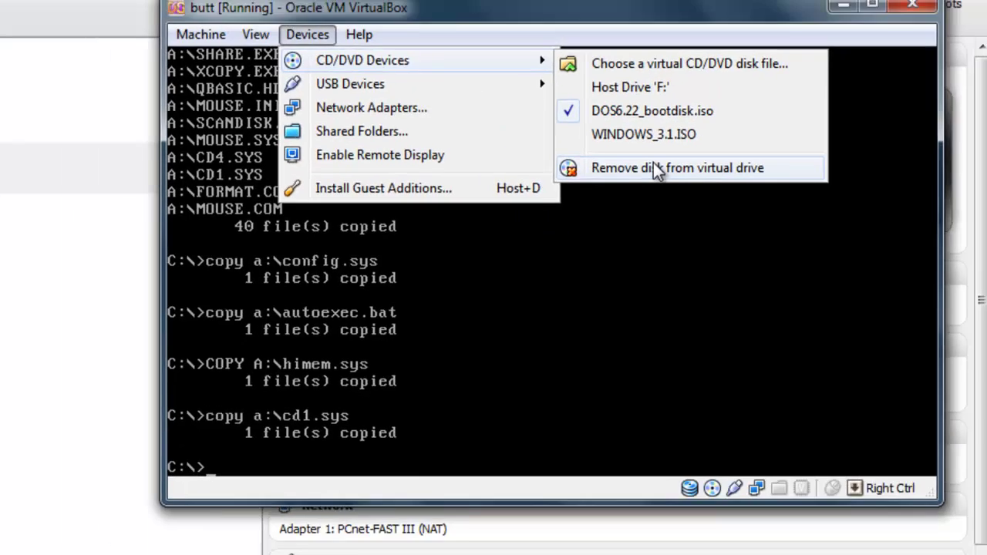
left_click(643, 158)
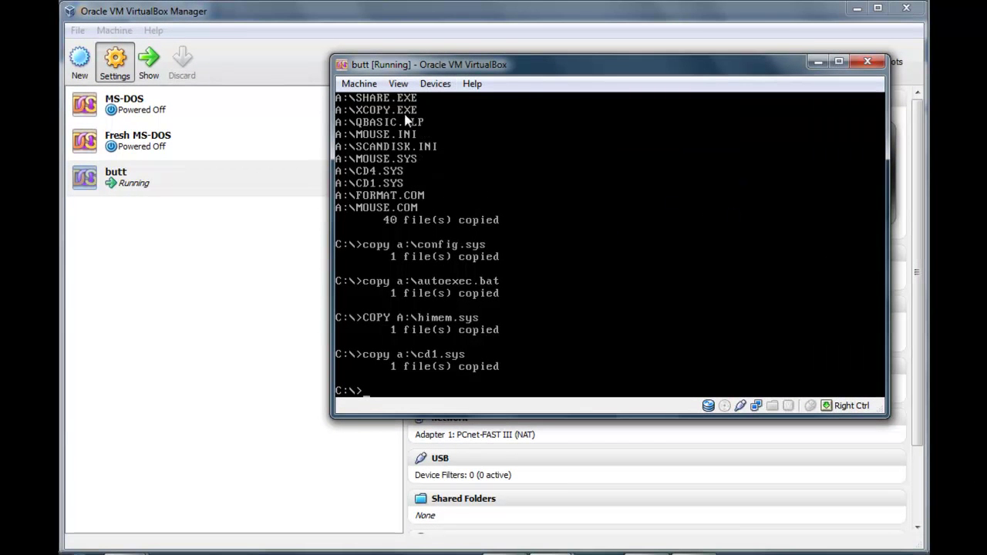
left_click(359, 84)
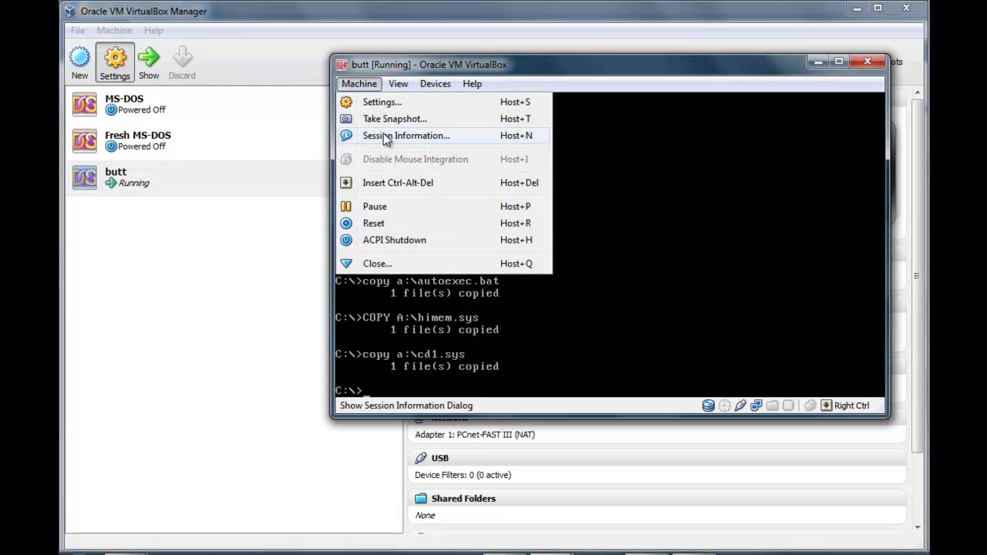
left_click(377, 282)
left_click(361, 85)
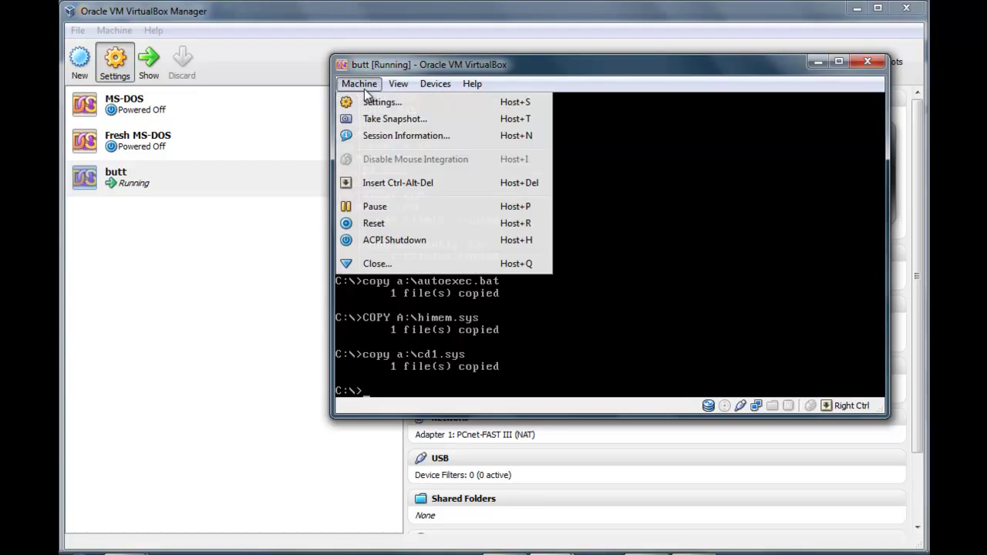
left_click(432, 265)
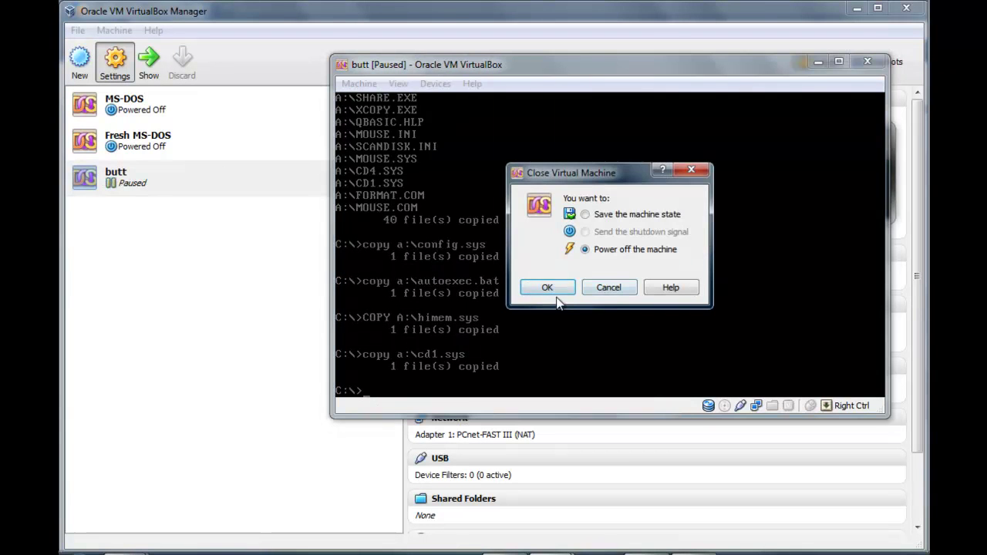
left_click(547, 288)
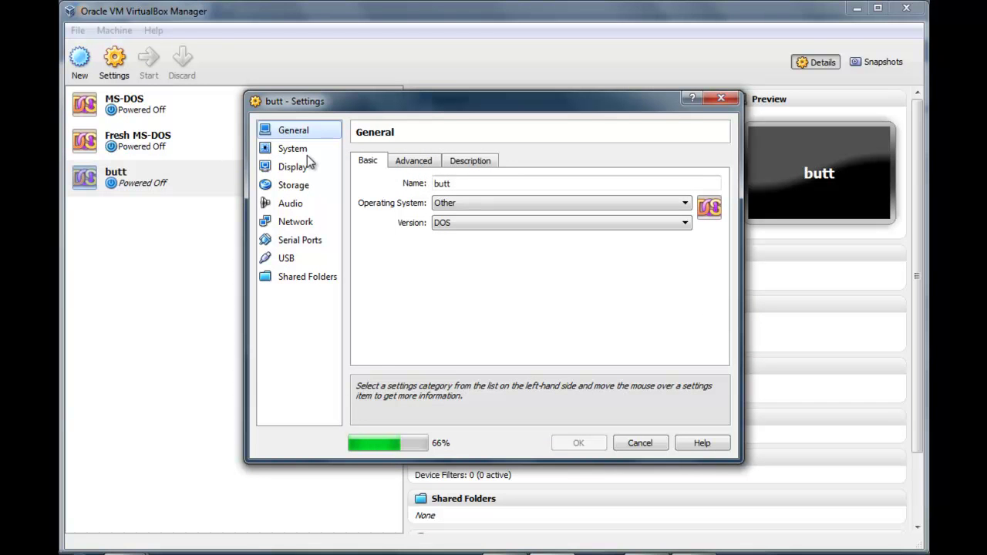
- Move Hard Disk above CD/DVD-ROM in butt's boot order and save the settings
left_click(308, 148)
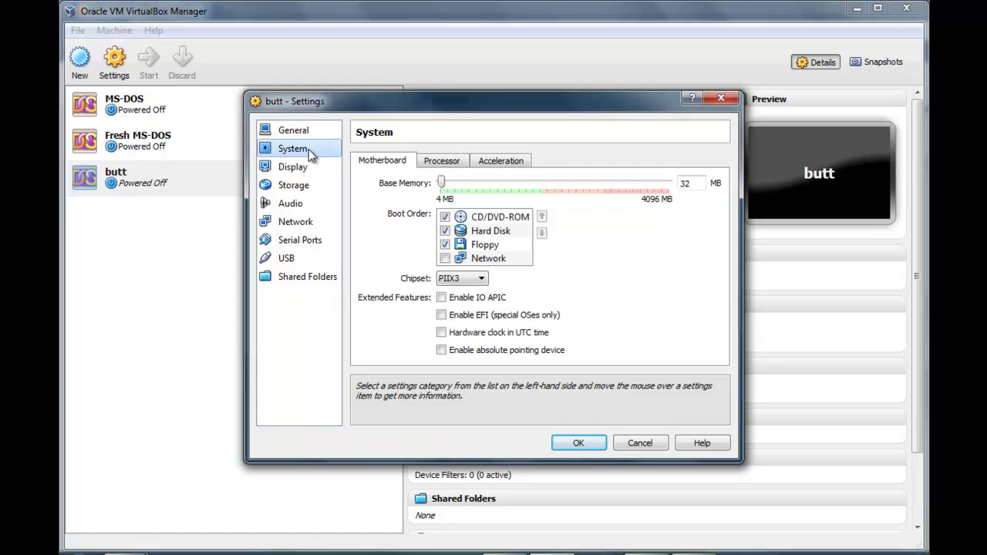
left_click(487, 231)
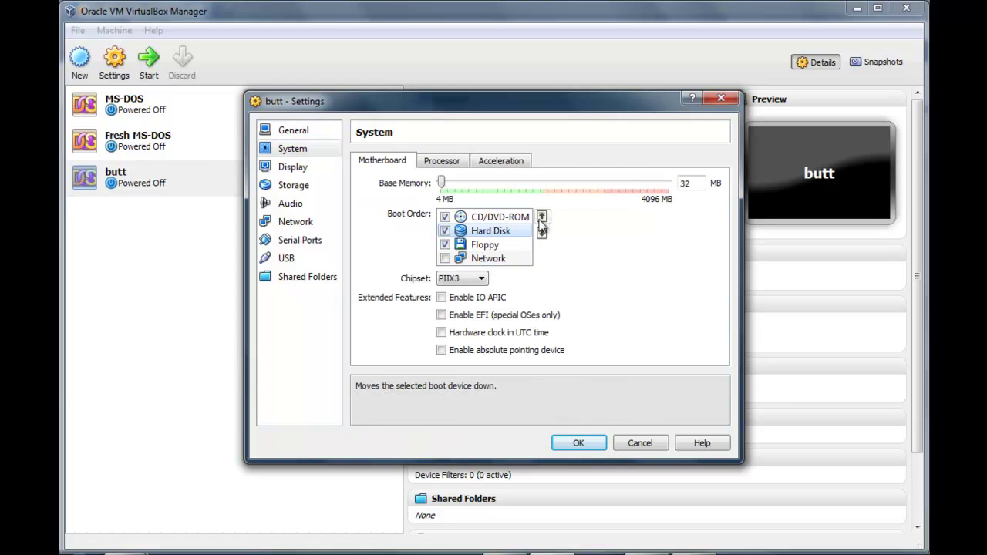
left_click(541, 217)
left_click(578, 445)
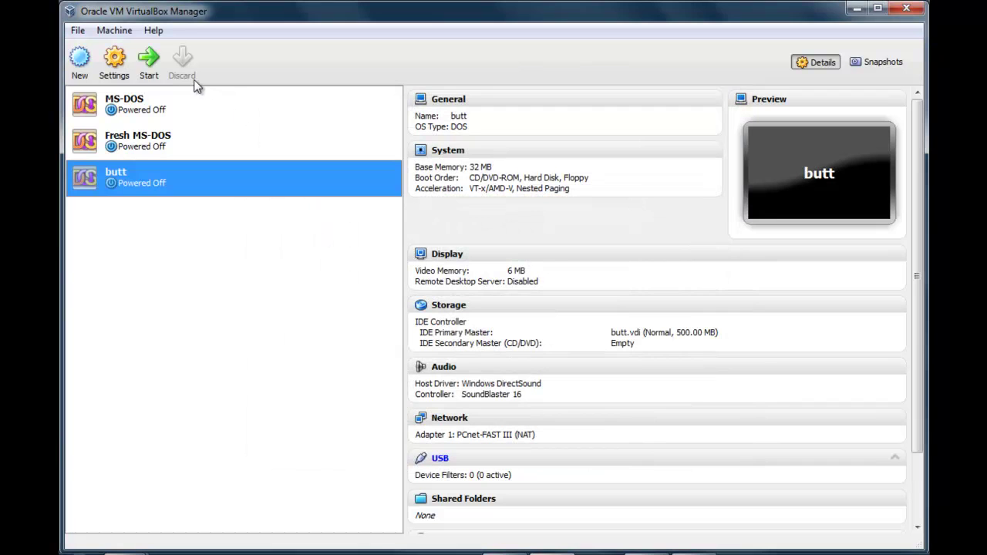
left_click(156, 98)
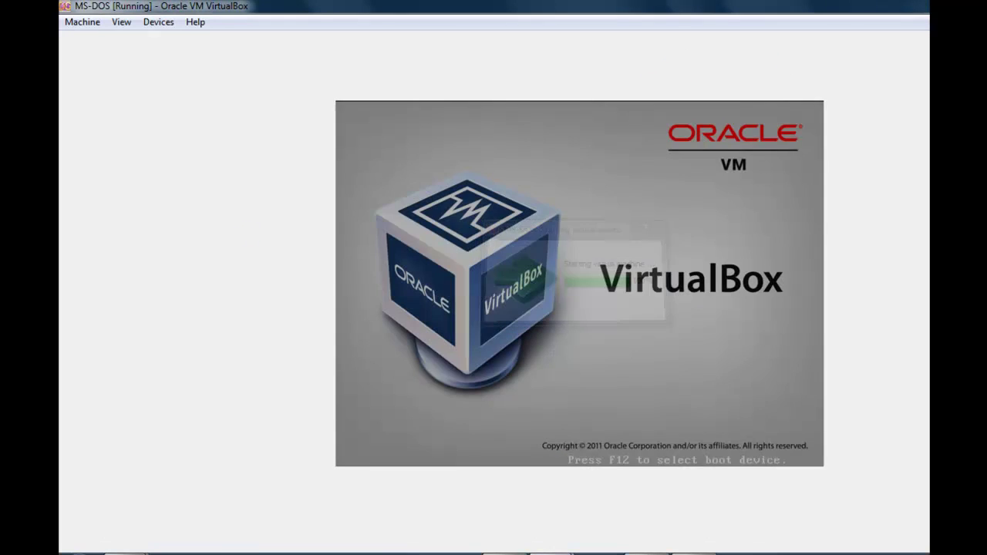
- Power off the running MS-DOS machine with Host+Q and reselect butt in the manager
key("ctrl+q")
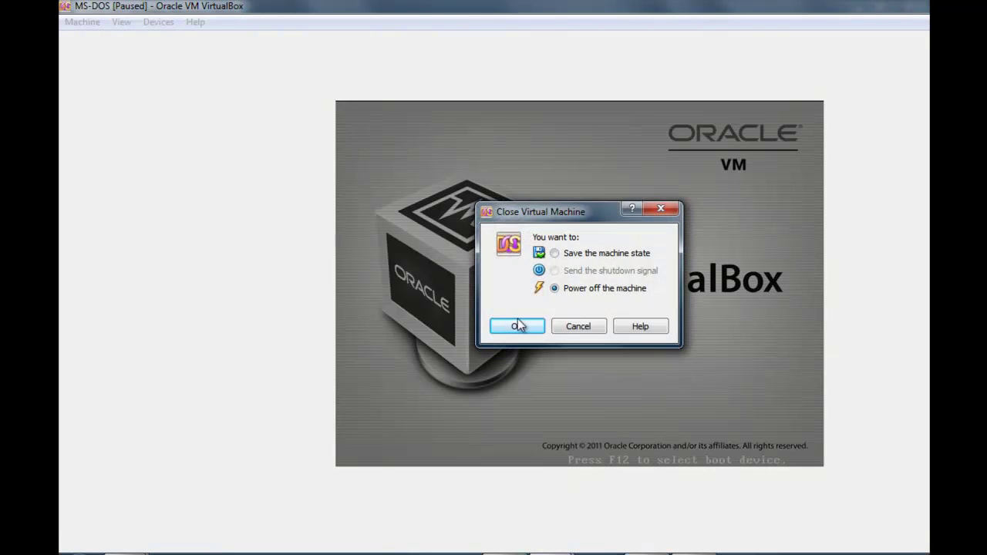
left_click(515, 323)
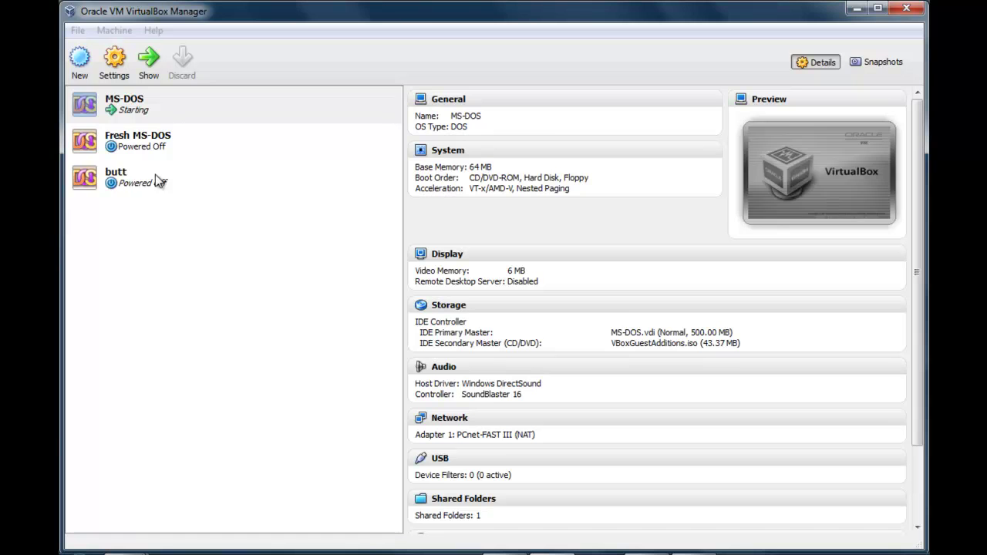
left_click(155, 174)
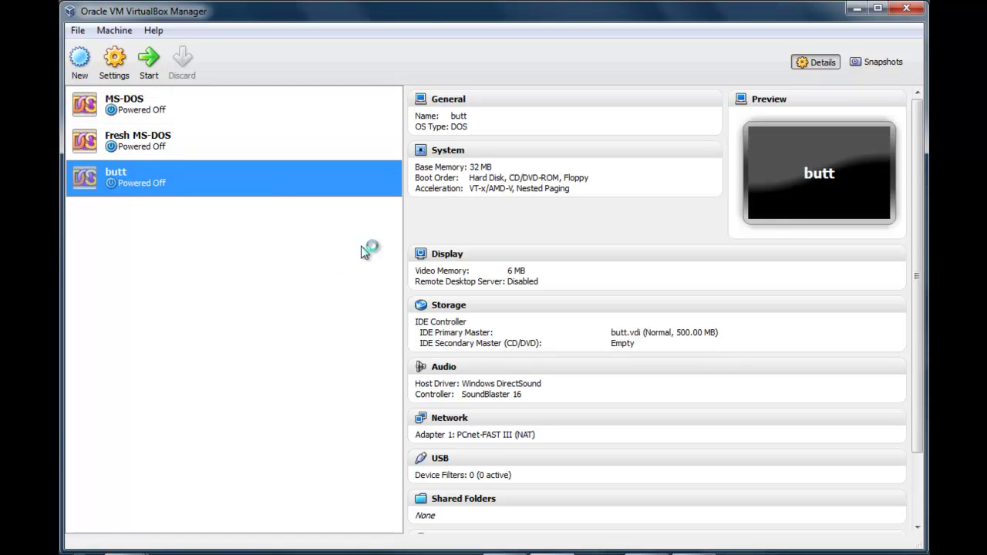